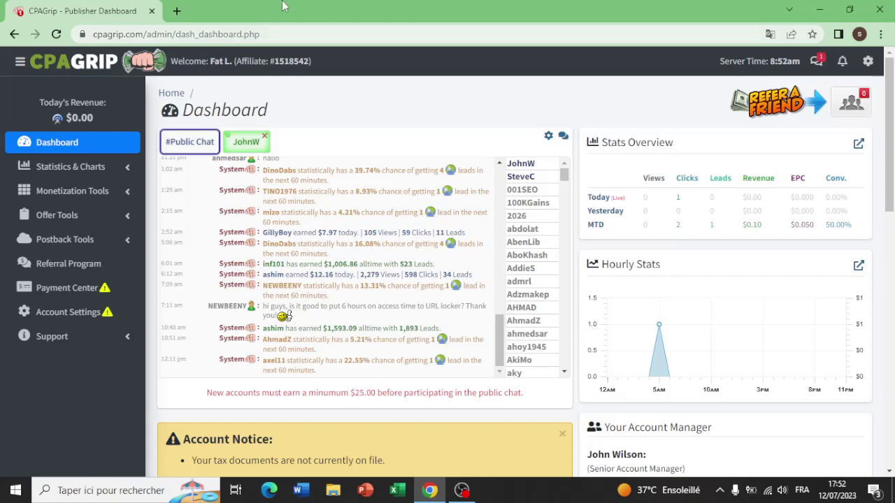
Step: Expand Monetization Tools in the dashboard sidebar to show its lockers and offer walls
left_click(83, 190)
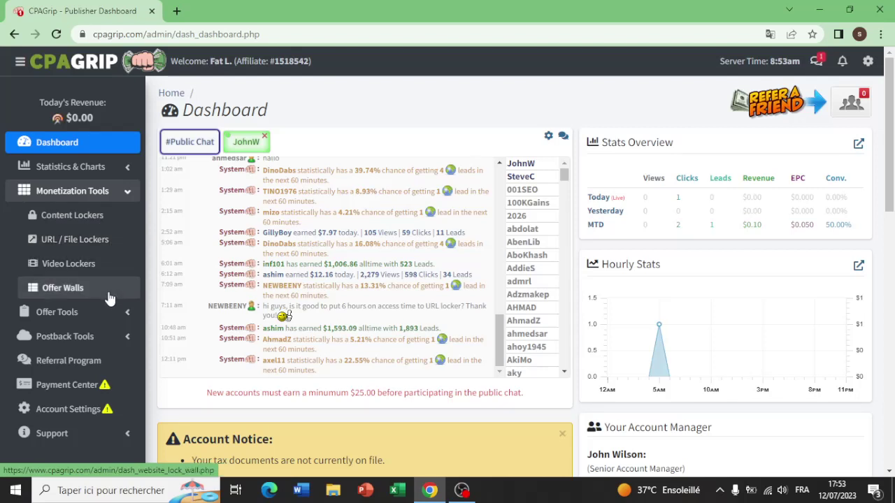
Step: Go to Content Lockers, start a new content locker and agree to the Terms of Service
left_click(107, 225)
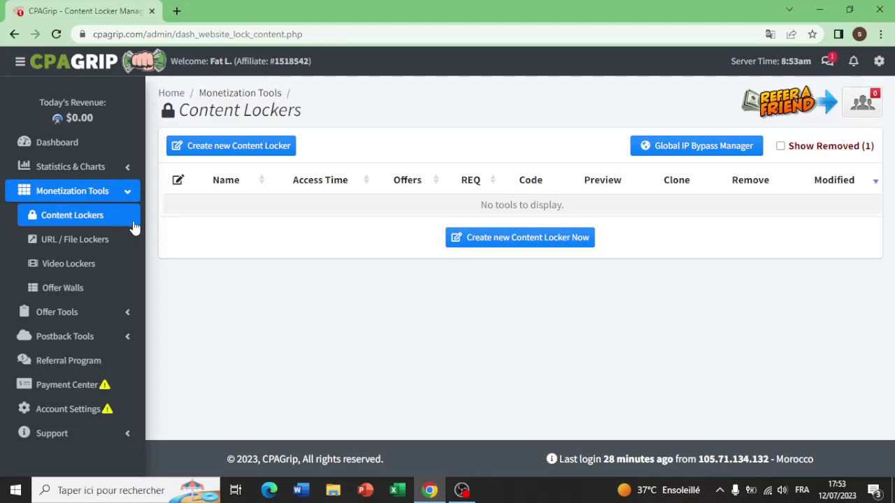
left_click(485, 239)
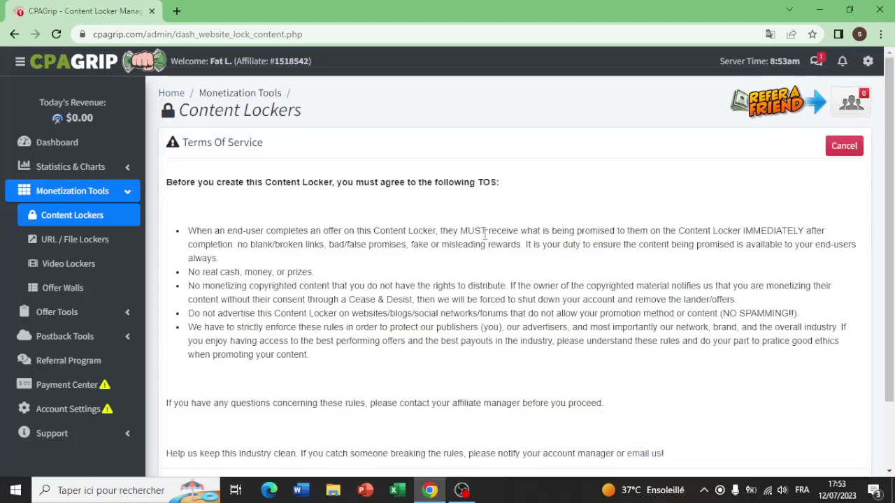
scroll(392, 249, "down", 2)
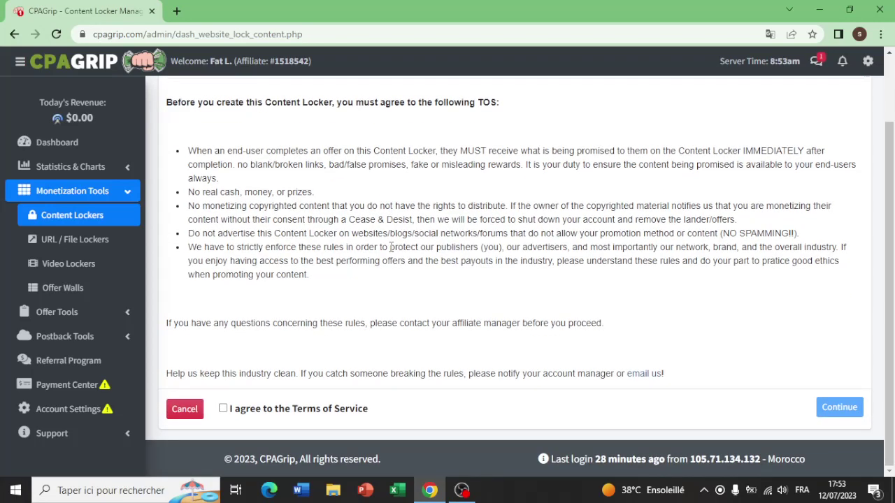
left_click(223, 409)
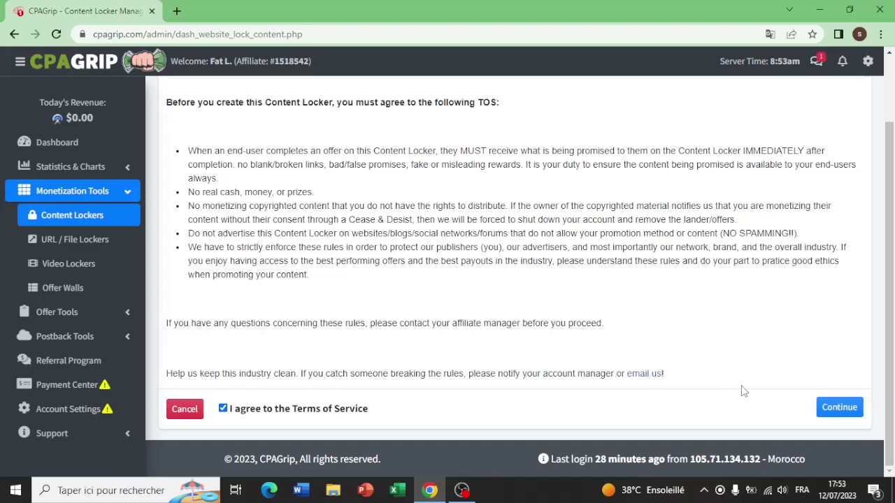
Step: Enter the locker editor and review its Desktop, Mobile and Advanced settings
left_click(854, 413)
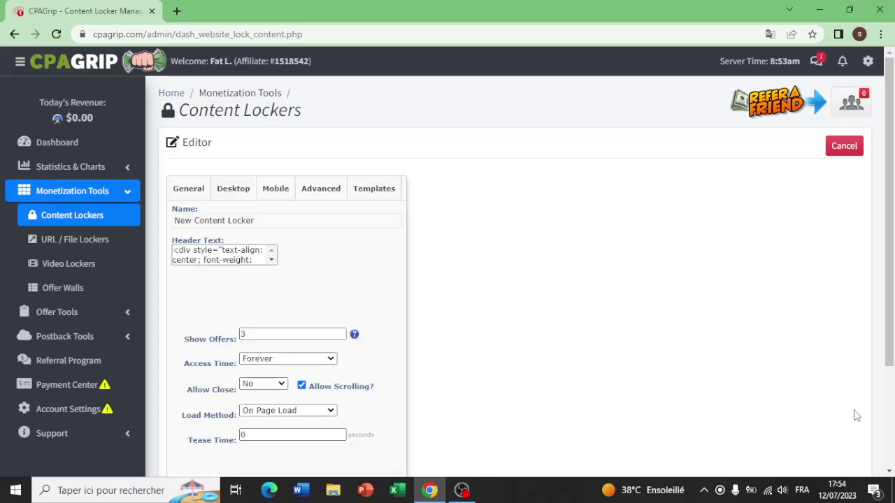
scroll(675, 335, "down", 1)
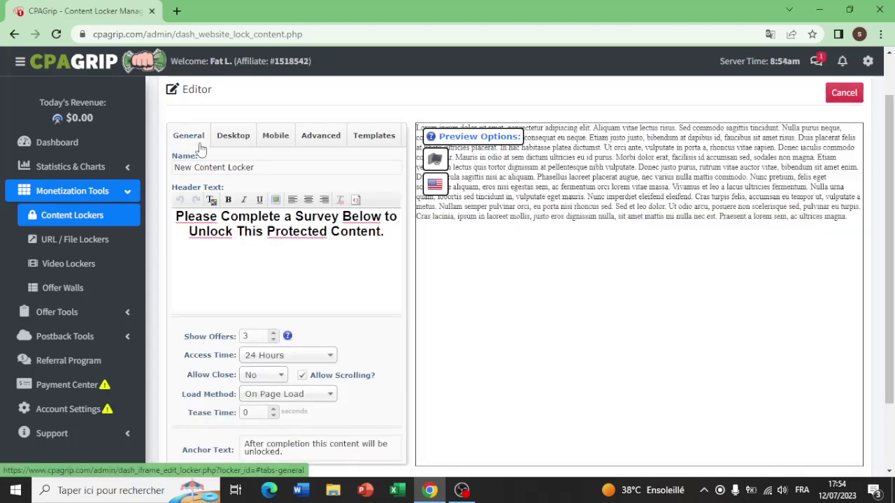
scroll(246, 239, "down", 1)
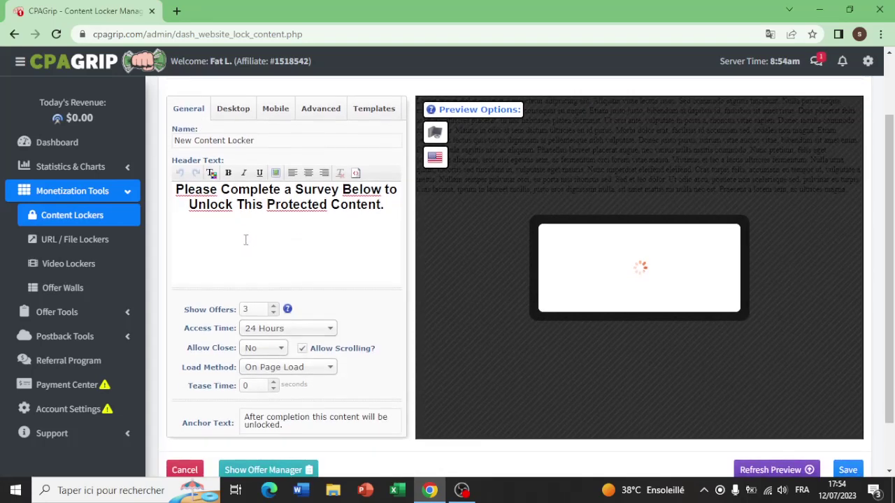
scroll(245, 240, "up", 1)
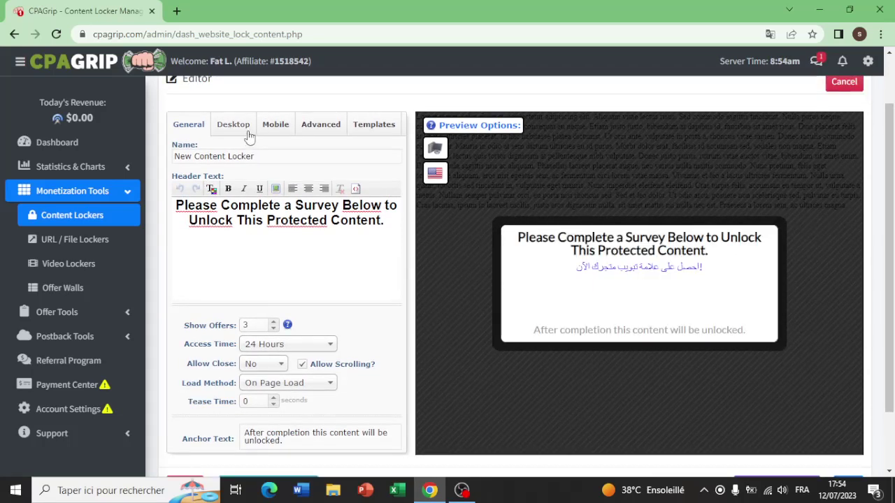
left_click(249, 136)
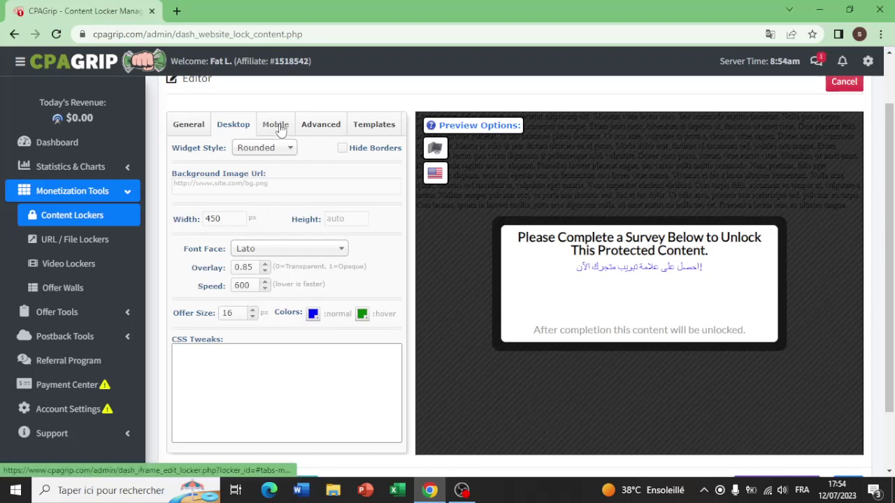
left_click(280, 130)
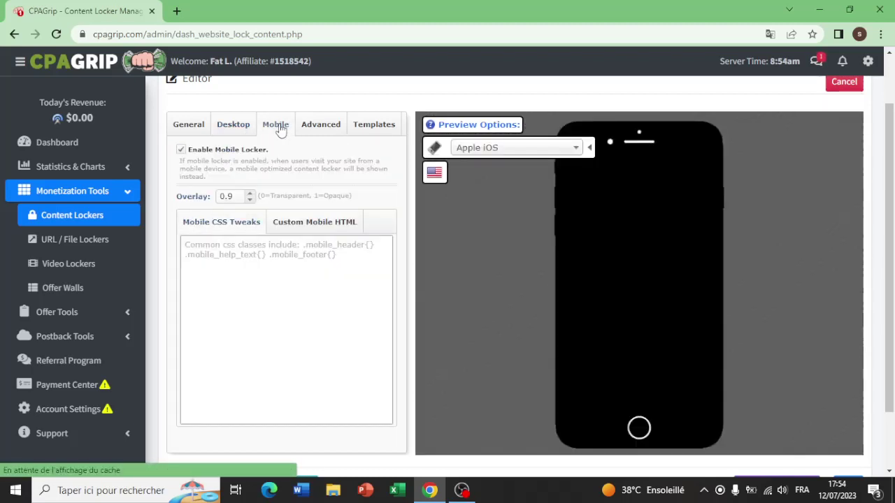
left_click(322, 133)
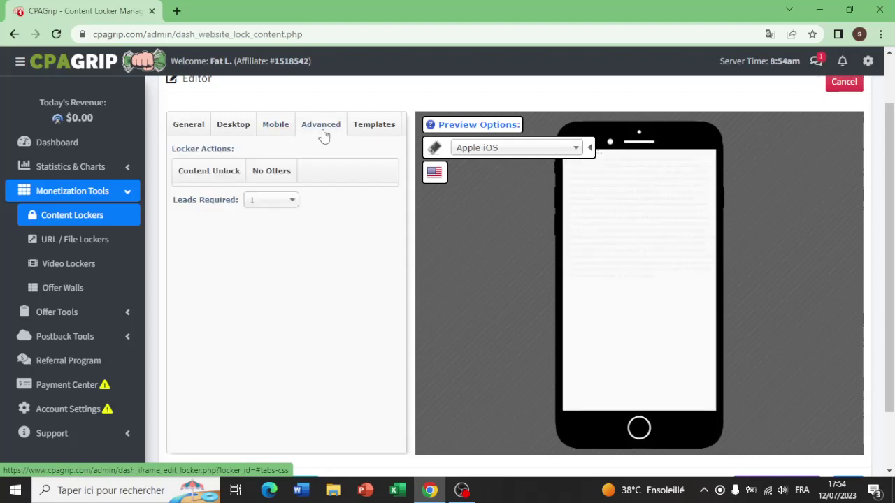
Step: Apply the Orange Rocket desktop template from the Templates tab
left_click(359, 130)
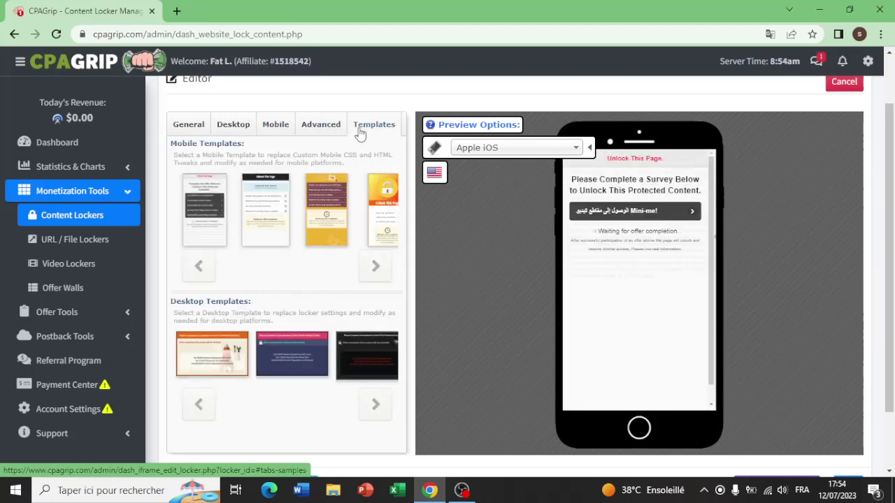
scroll(278, 263, "down", 1)
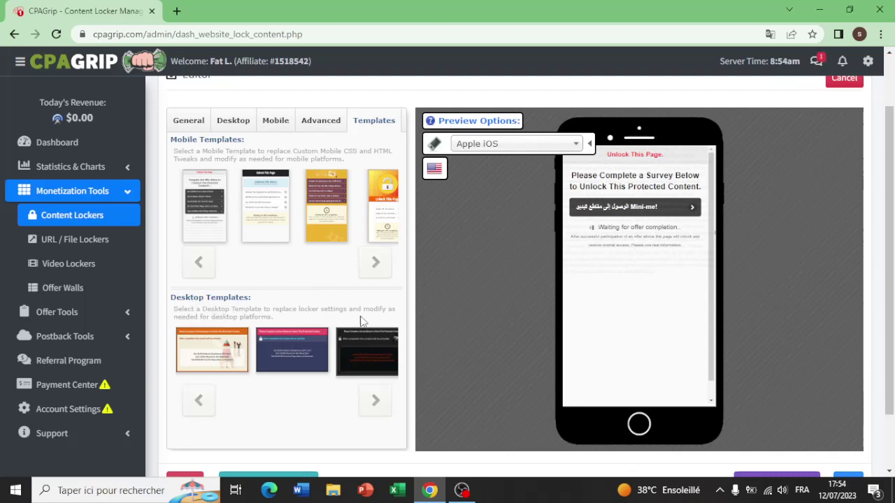
left_click(224, 348)
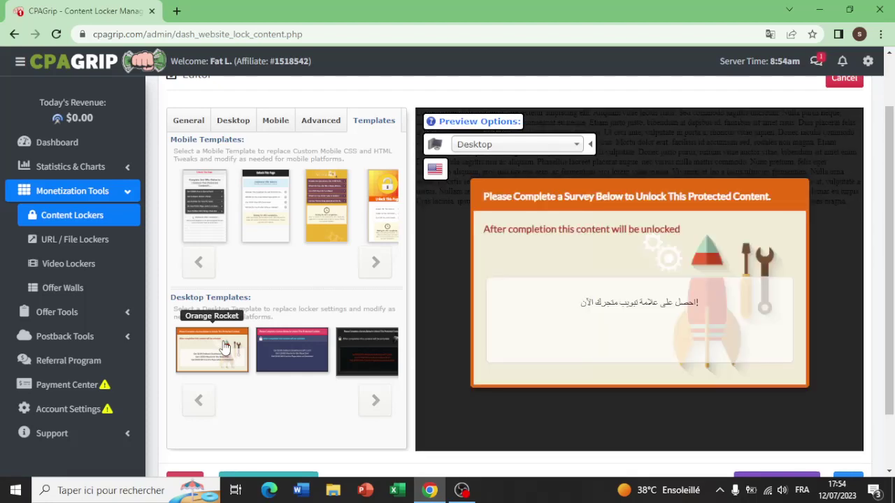
Step: Rename the locker to 'New' in the General settings
left_click(203, 126)
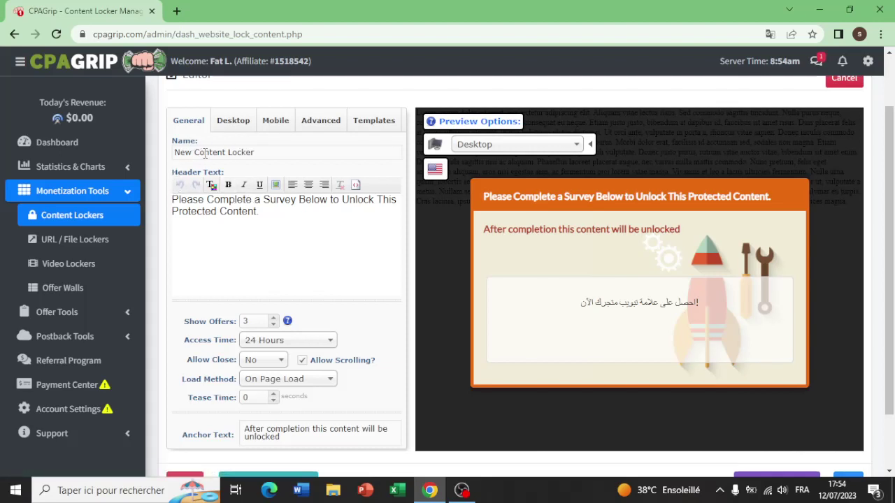
left_click(257, 155)
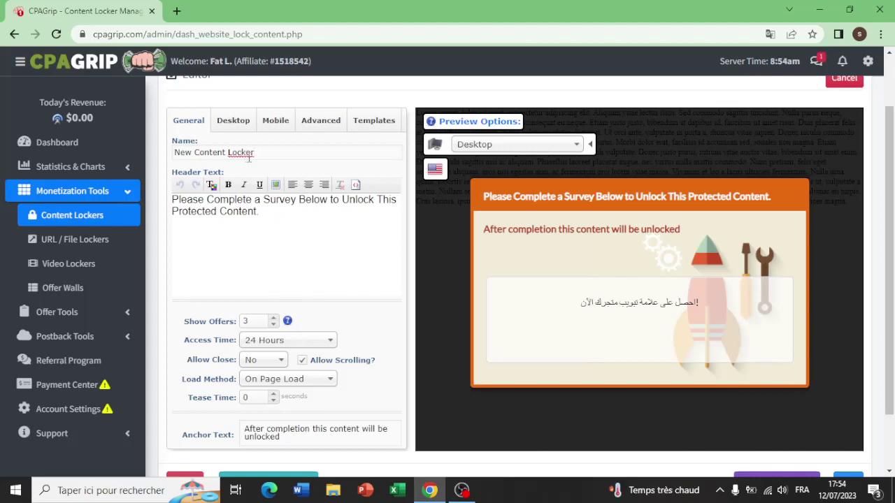
key("BackSpace")
key("BackSpace")
key("BackSpace")
key("BackSpace")
key("BackSpace")
key("BackSpace")
key("BackSpace")
key("BackSpace")
key("BackSpace")
key("BackSpace")
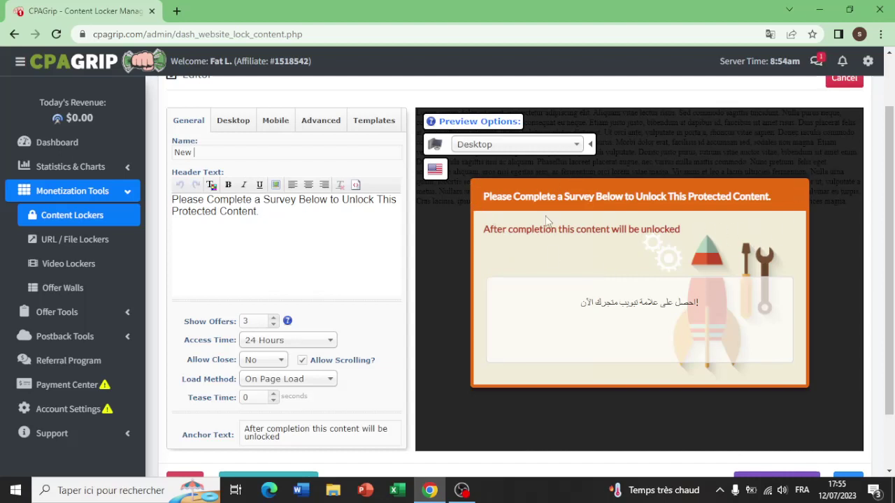
Step: Make the whole header text red, bold, italic and underlined
left_click(175, 202)
left_click_drag(173, 201, 259, 214)
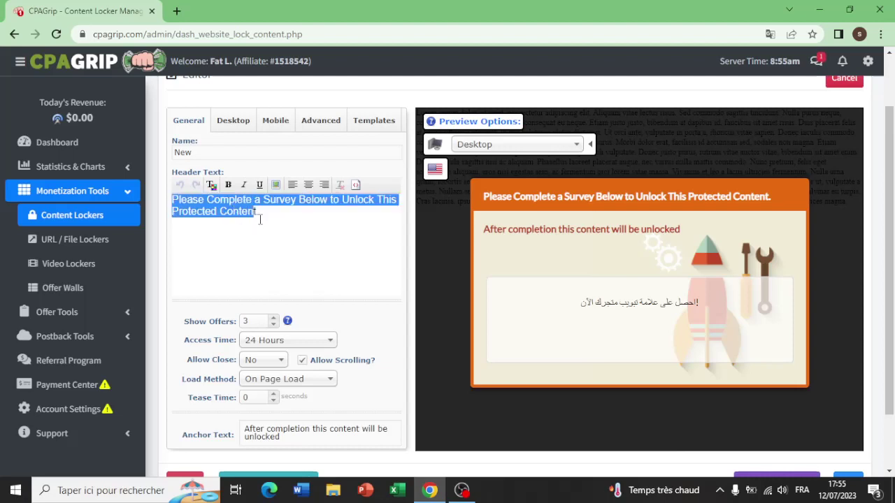
left_click(214, 190)
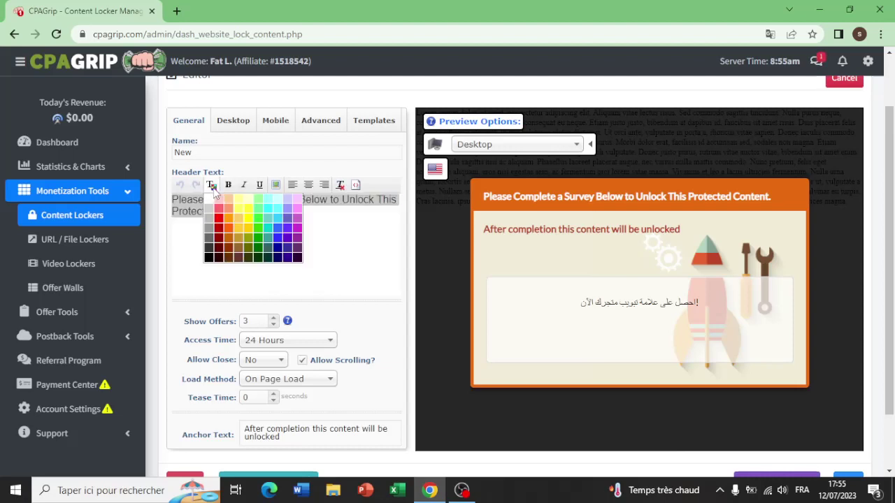
left_click(219, 219)
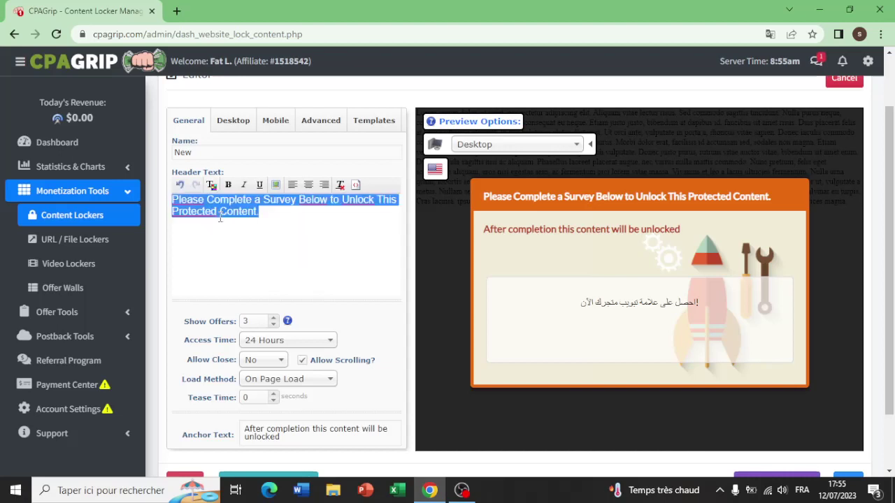
left_click(244, 231)
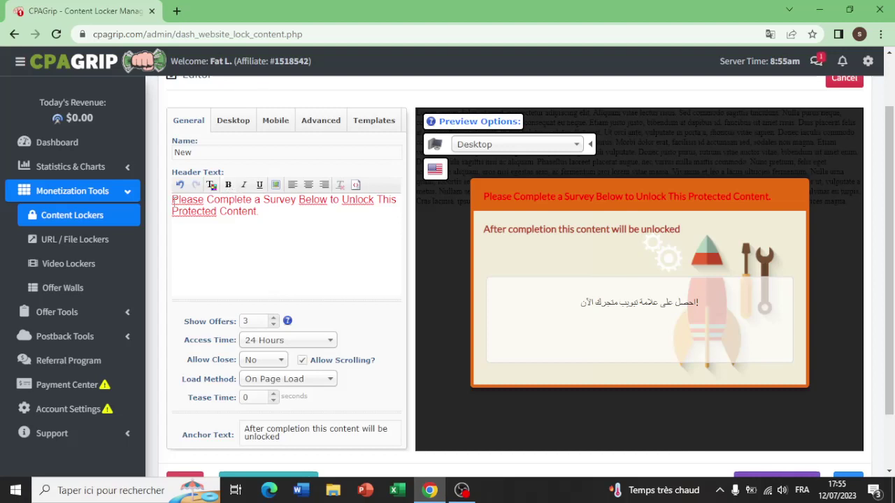
left_click_drag(172, 200, 260, 212)
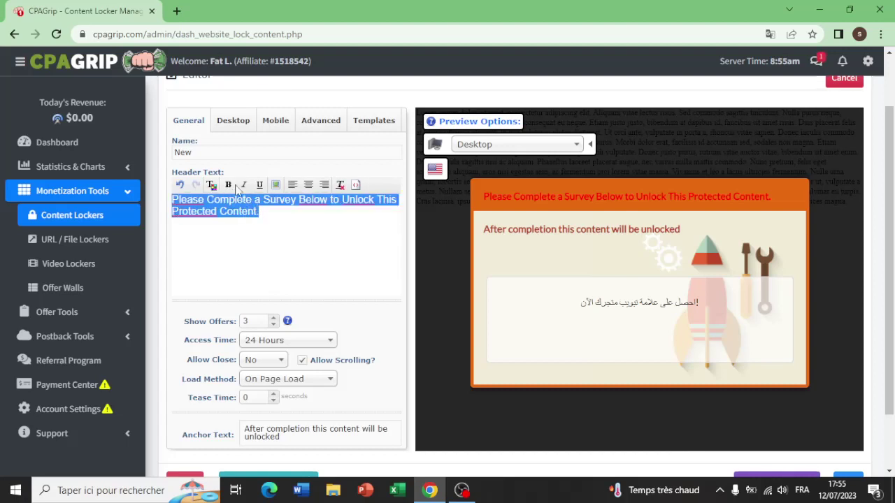
left_click(229, 185)
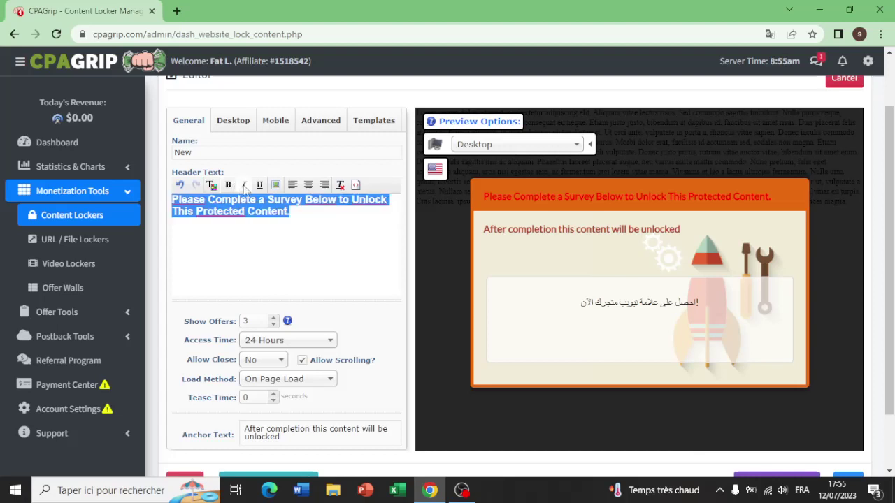
left_click(244, 185)
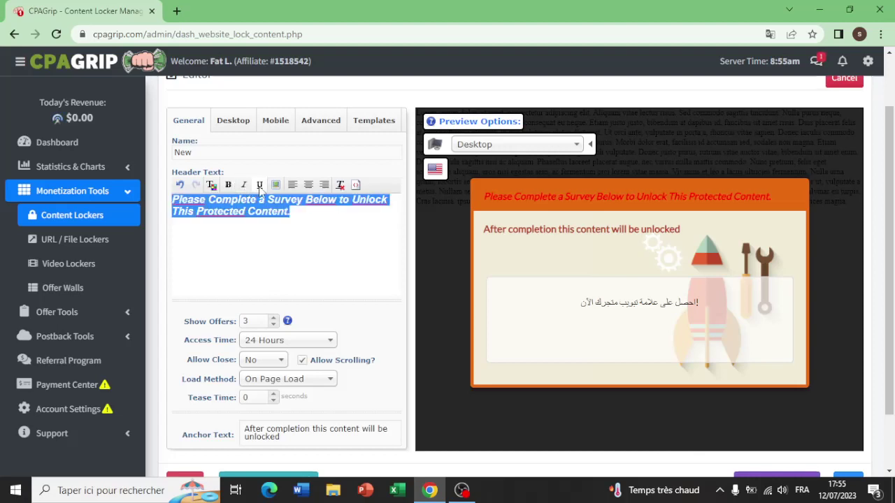
left_click(259, 186)
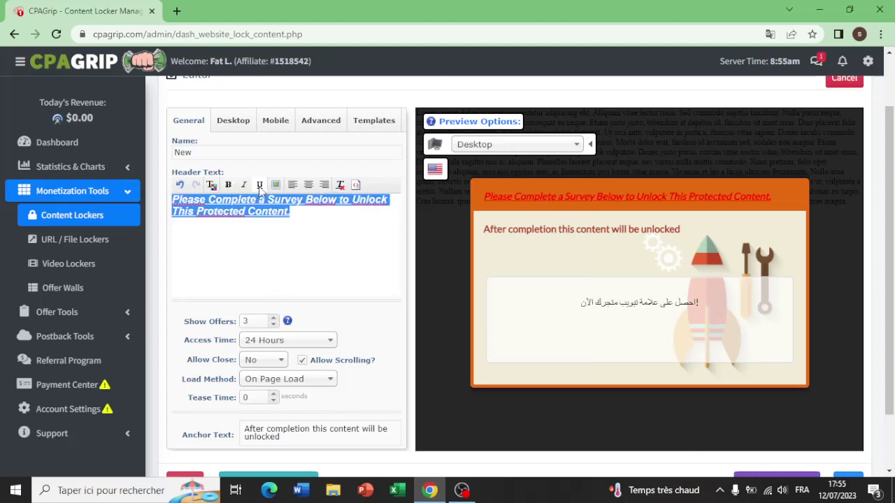
left_click(267, 231)
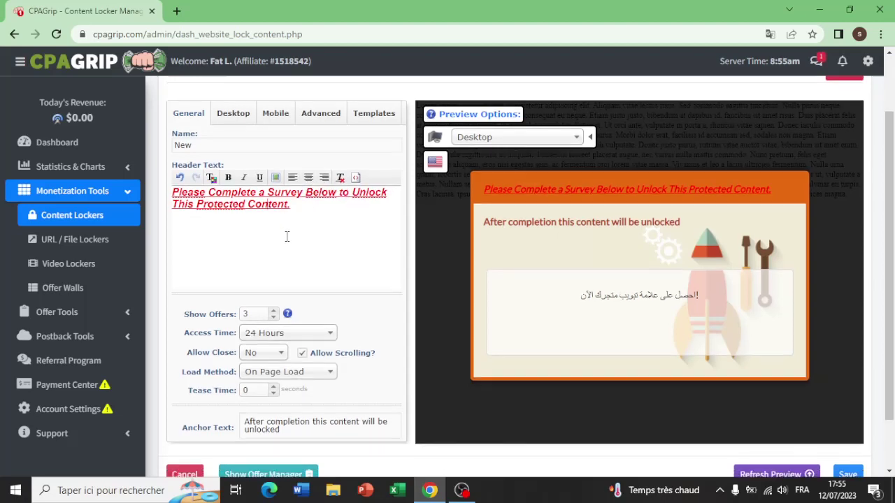
Step: Save the New content locker from the bottom of the editor
scroll(286, 236, "down", 2)
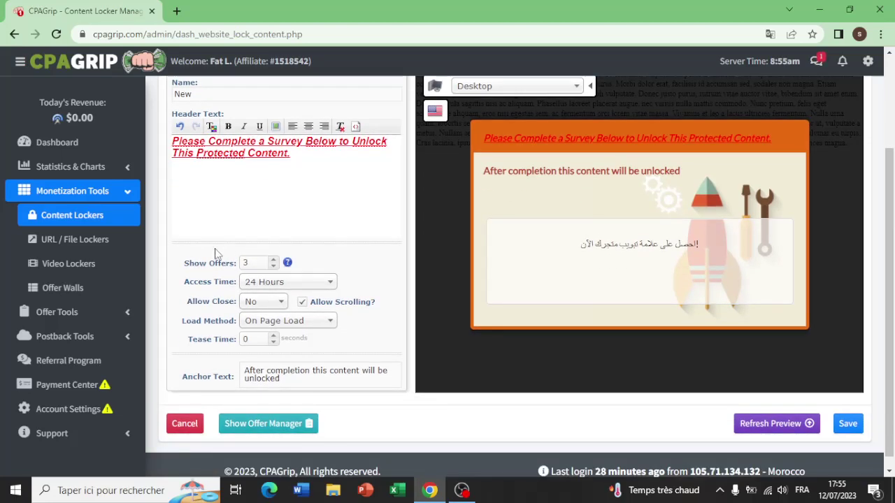
scroll(245, 272, "down", 1)
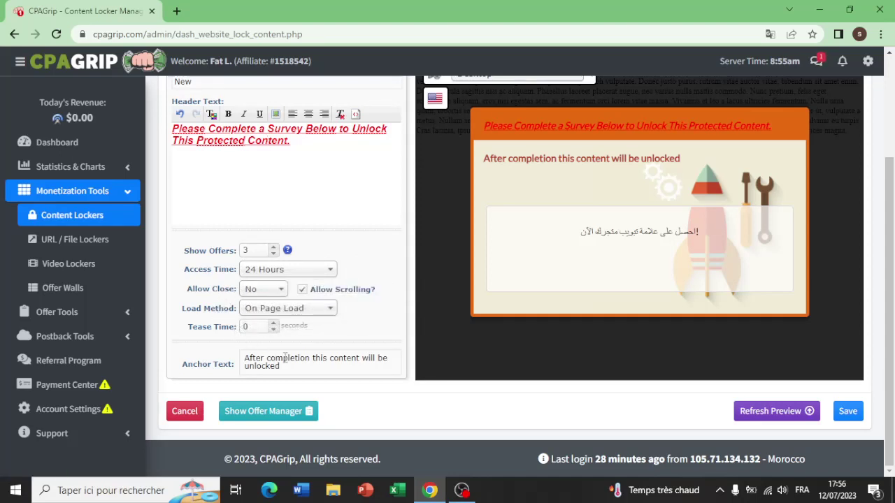
scroll(283, 357, "up", 1)
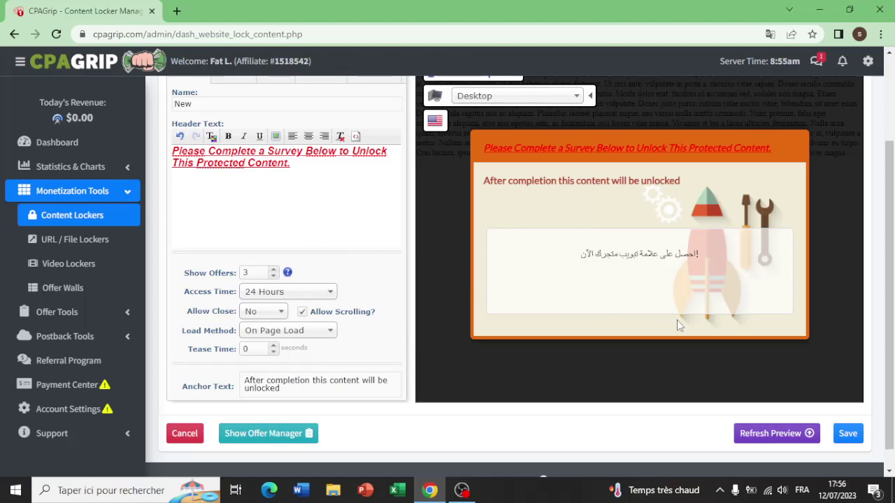
left_click(839, 433)
left_click(849, 435)
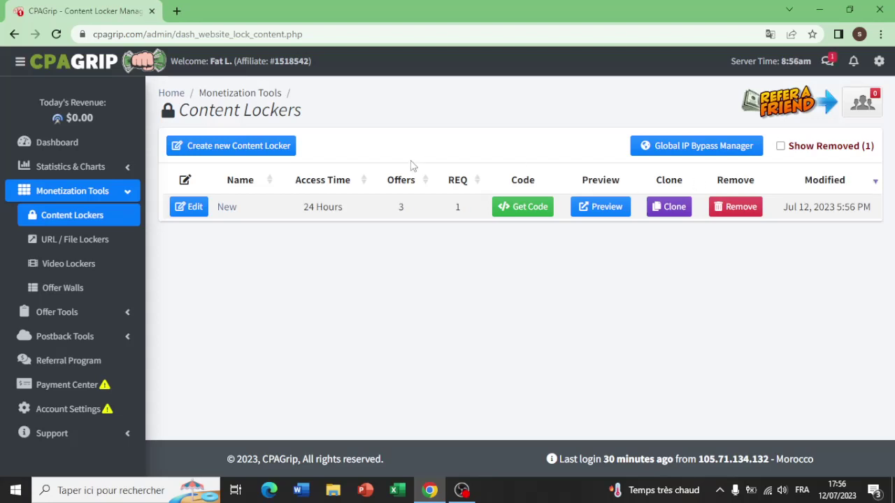
Step: Go to URL / File Lockers, start a new URL locker and agree to the Terms of Service
left_click(110, 239)
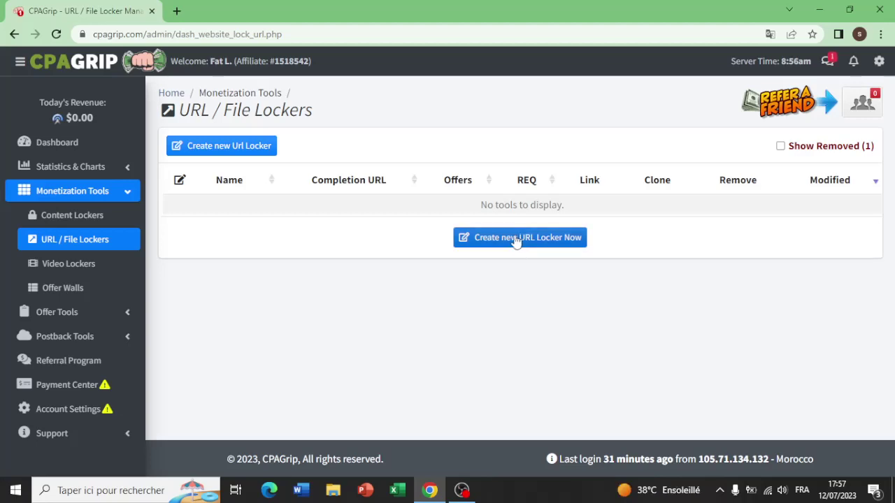
left_click(516, 238)
scroll(314, 251, "down", 1)
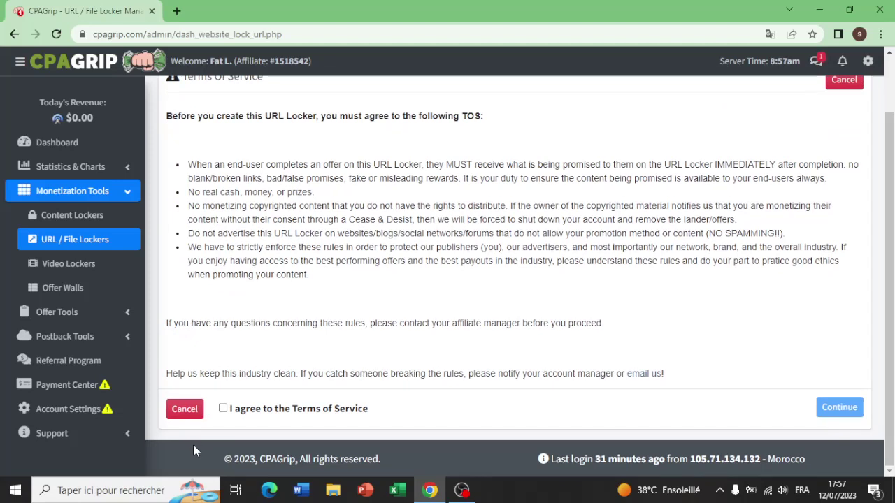
left_click(223, 410)
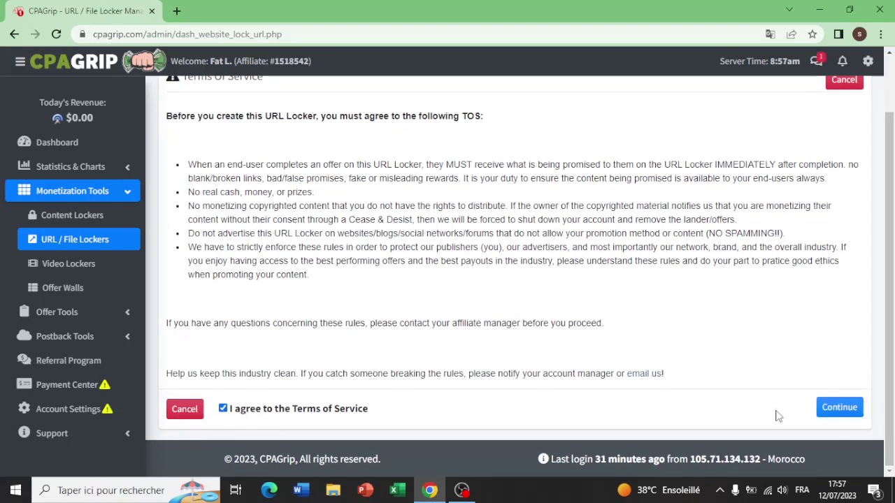
Step: Continue past the terms into the new URL locker editor
left_click(840, 408)
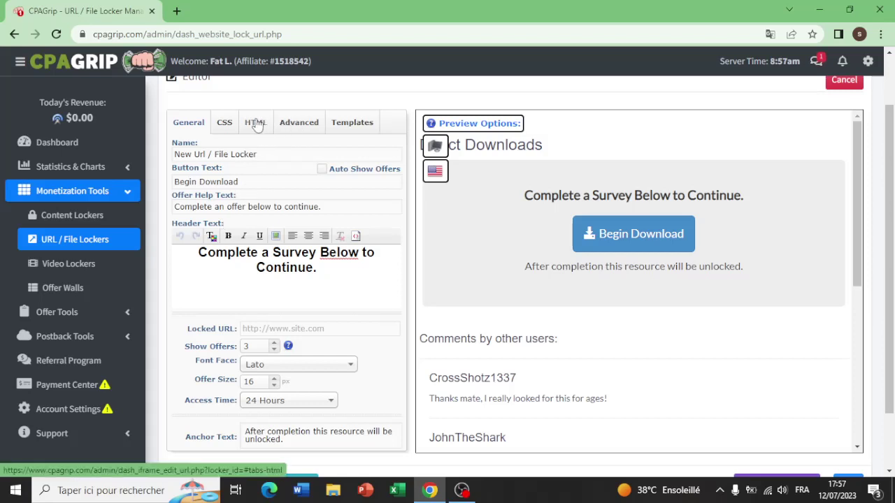
Step: Look through the URL locker's CSS, HTML and Advanced settings
left_click(235, 124)
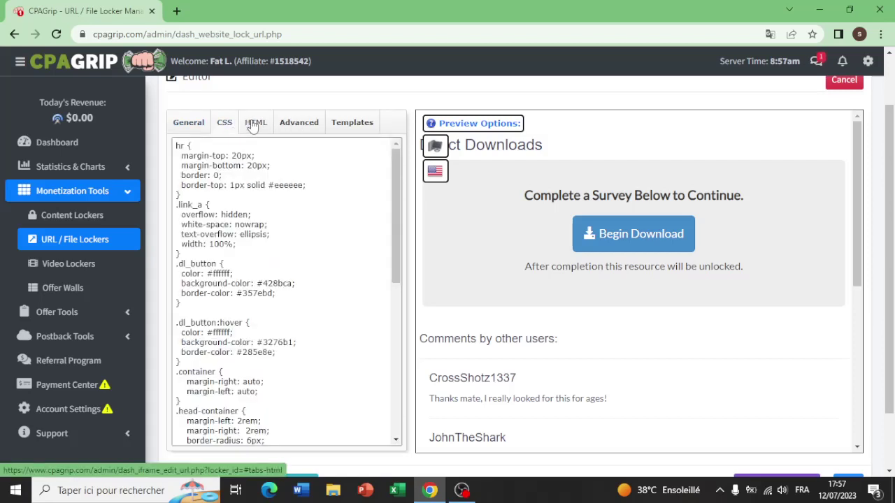
left_click(254, 124)
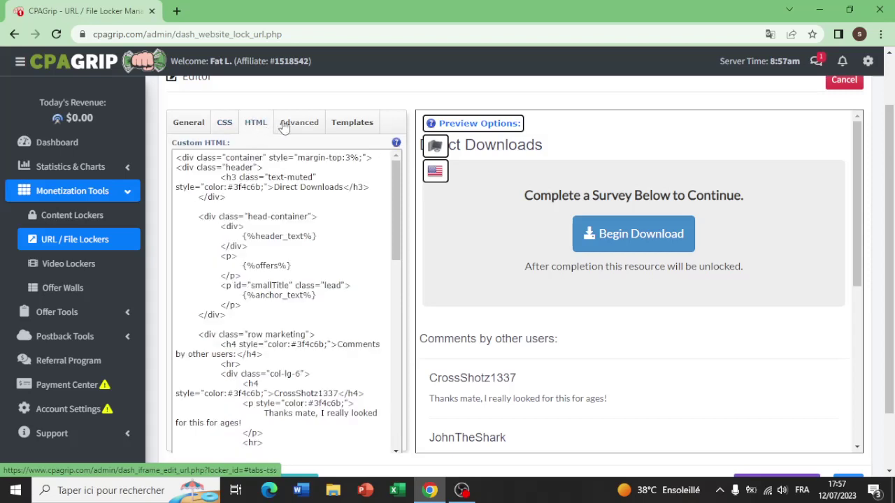
left_click(285, 125)
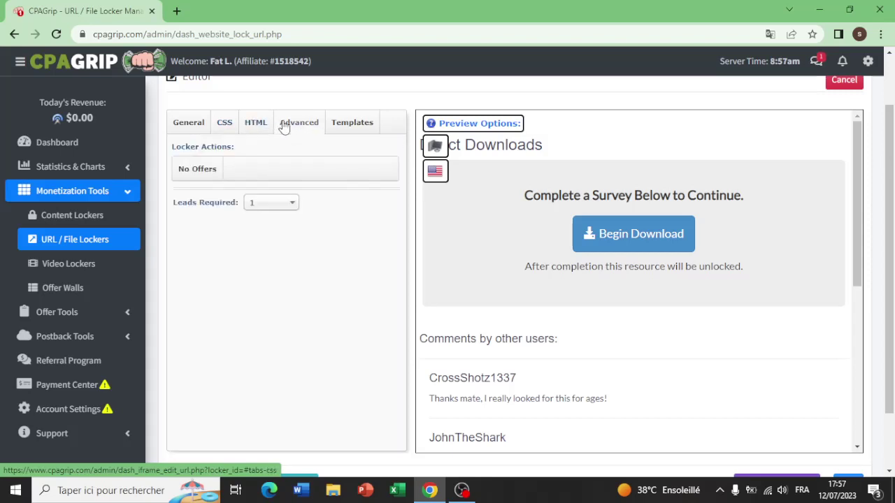
Step: Apply the File Download Locker template from the Templates list
left_click(334, 127)
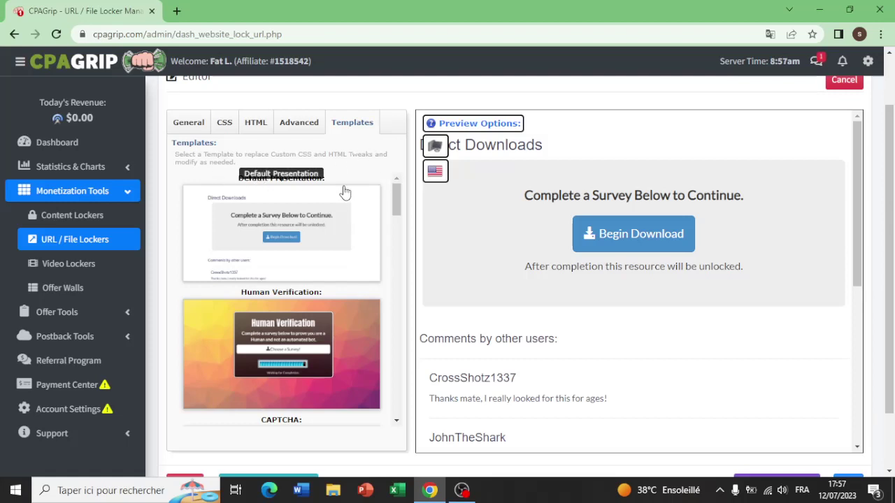
scroll(343, 190, "down", 2)
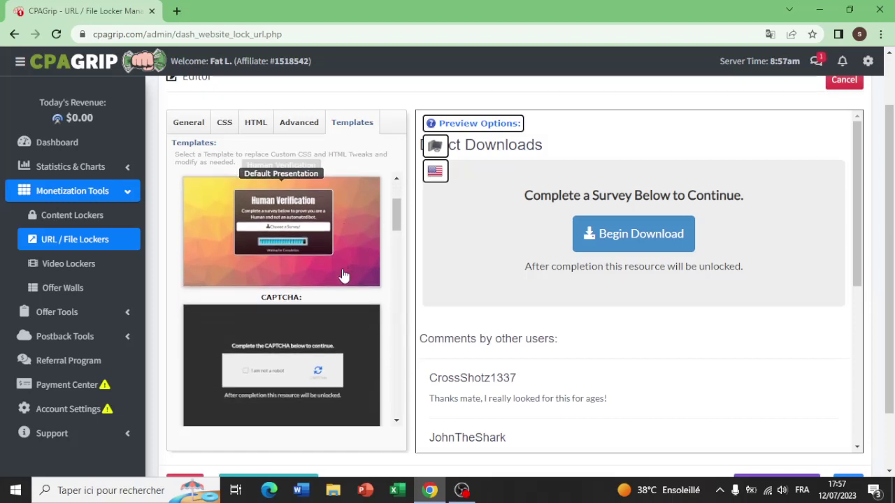
scroll(344, 277, "down", 2)
scroll(343, 276, "down", 1)
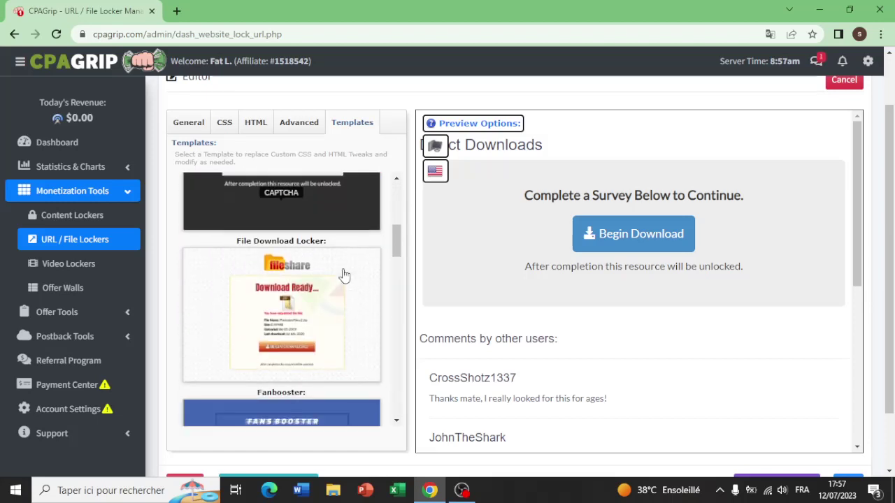
scroll(343, 276, "down", 1)
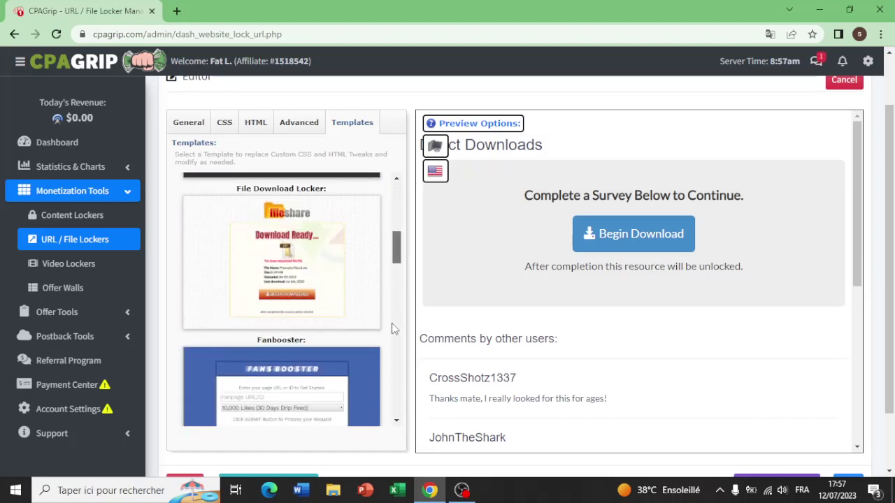
left_click_drag(393, 333, 396, 250)
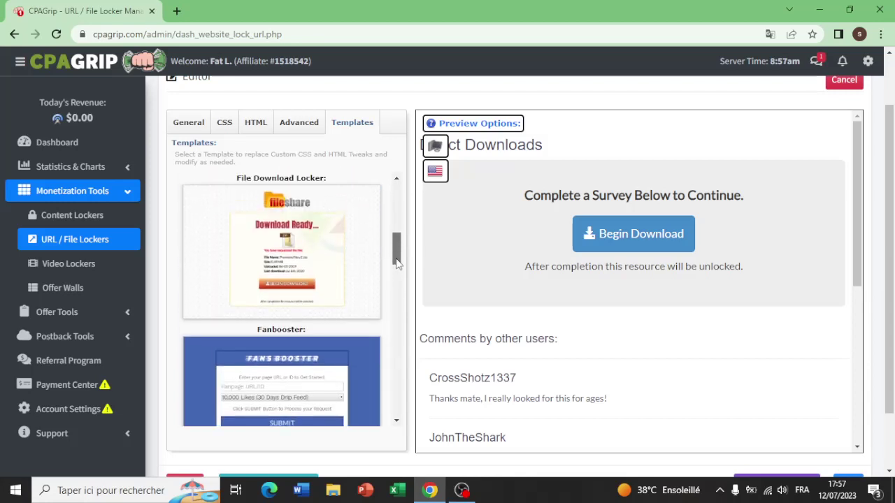
left_click(325, 276)
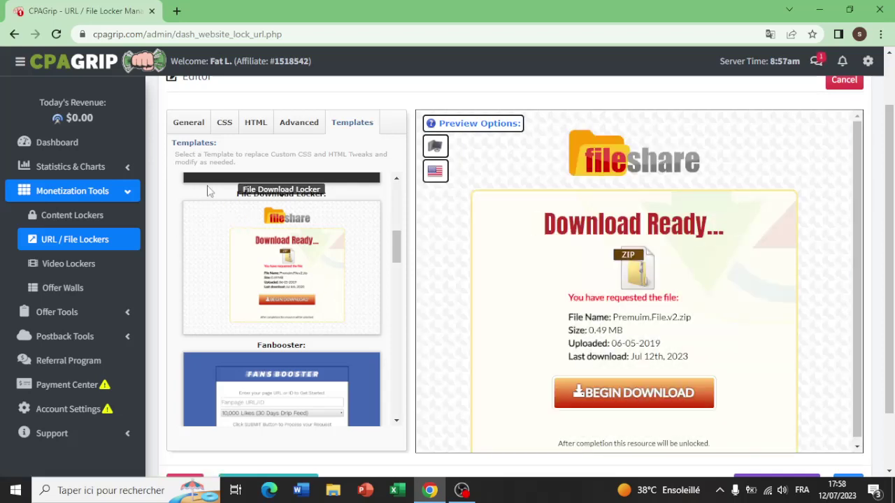
Step: Shorten the button text to 'Download' and clear a trial entry from the offer help text
left_click(196, 132)
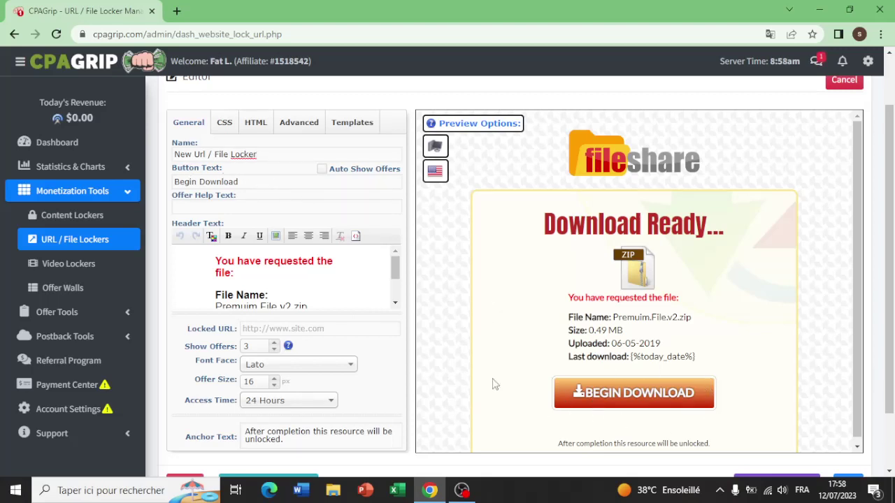
left_click(243, 181)
key("BackSpace")
key("BackSpace")
key("BackSpace")
key("BackSpace")
key("BackSpace")
key("BackSpace")
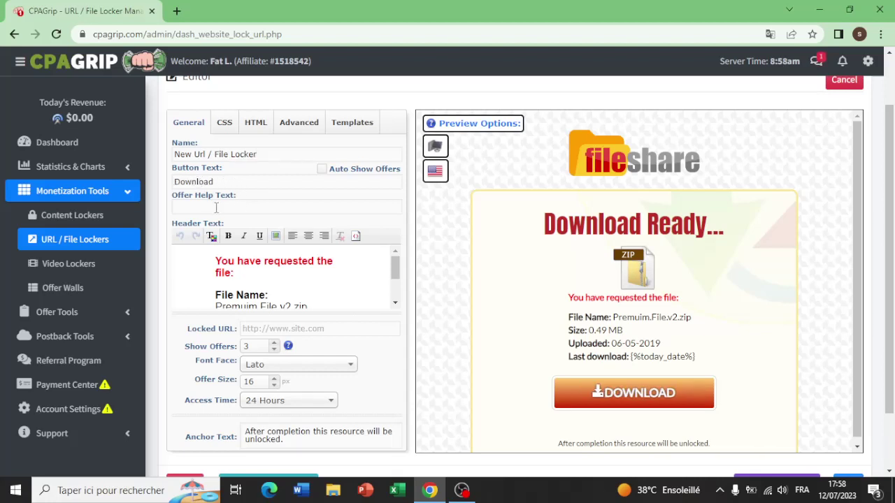
left_click(216, 207)
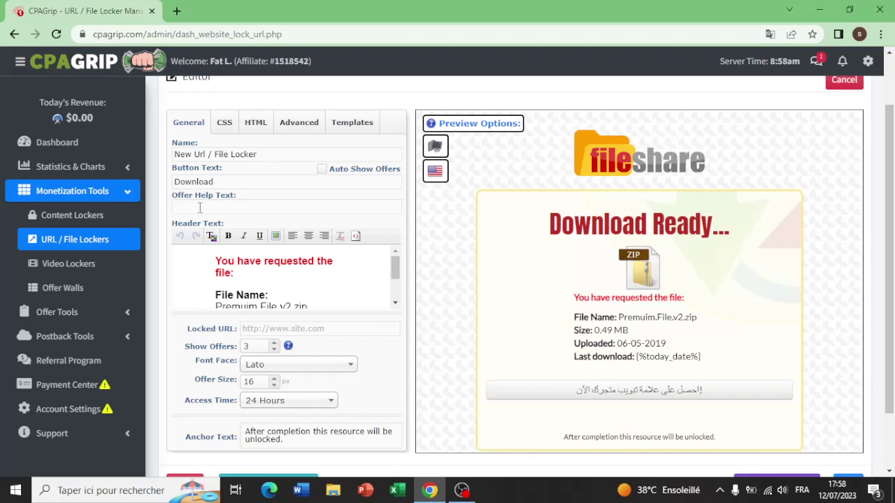
type("jkhjgf")
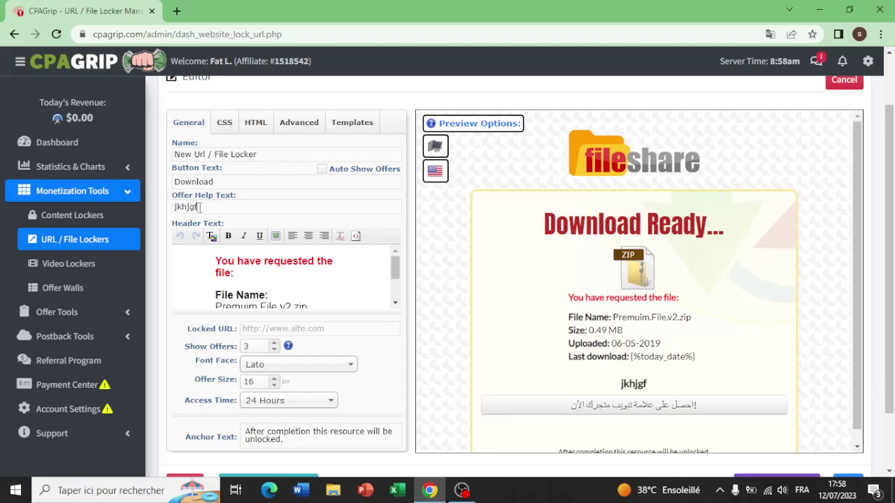
type("hv")
key("BackSpace")
key("BackSpace")
key("BackSpace")
key("BackSpace")
key("BackSpace")
key("BackSpace")
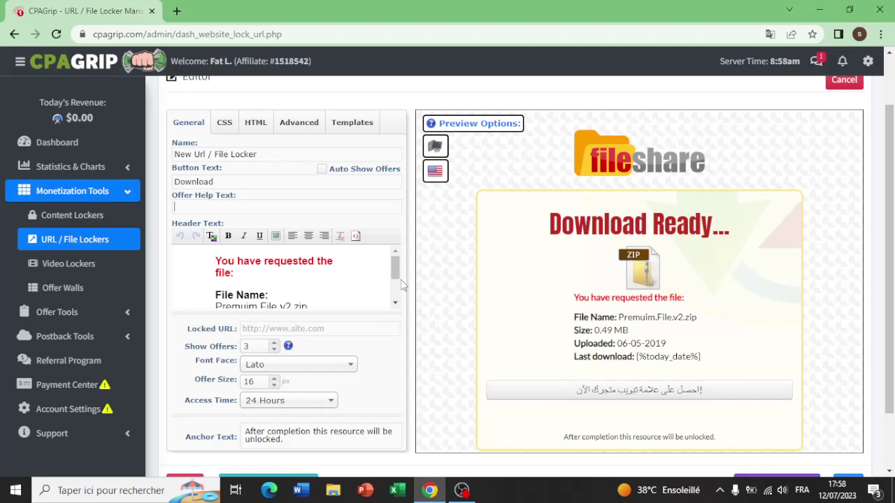
Step: Colour the header line 'You have requested the file:' dark blue
scroll(396, 277, "down", 1)
left_click_drag(395, 278, 395, 275)
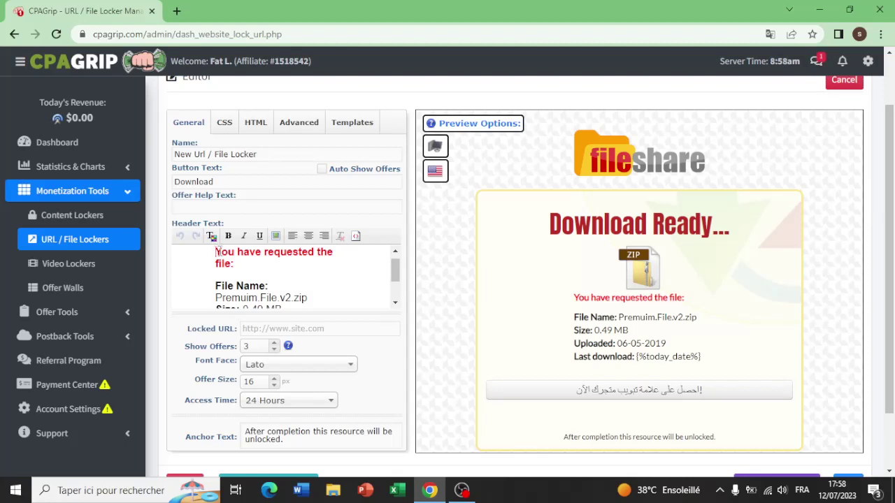
left_click_drag(215, 253, 244, 274)
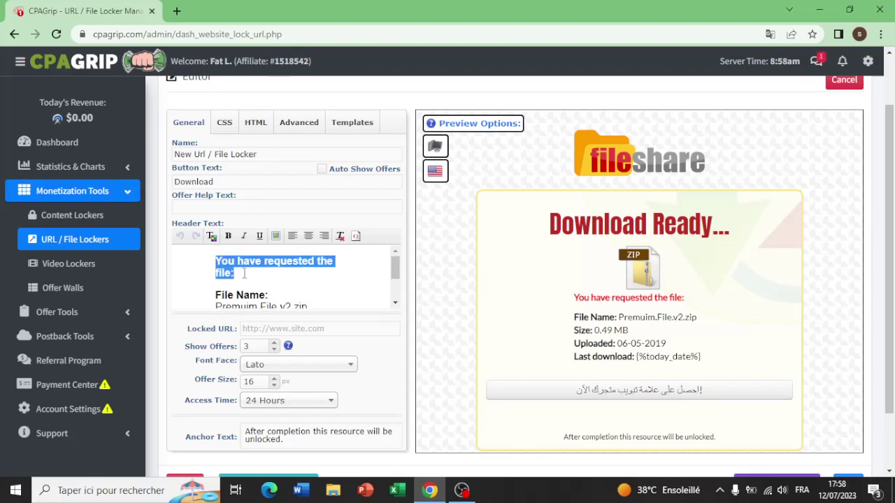
left_click(214, 238)
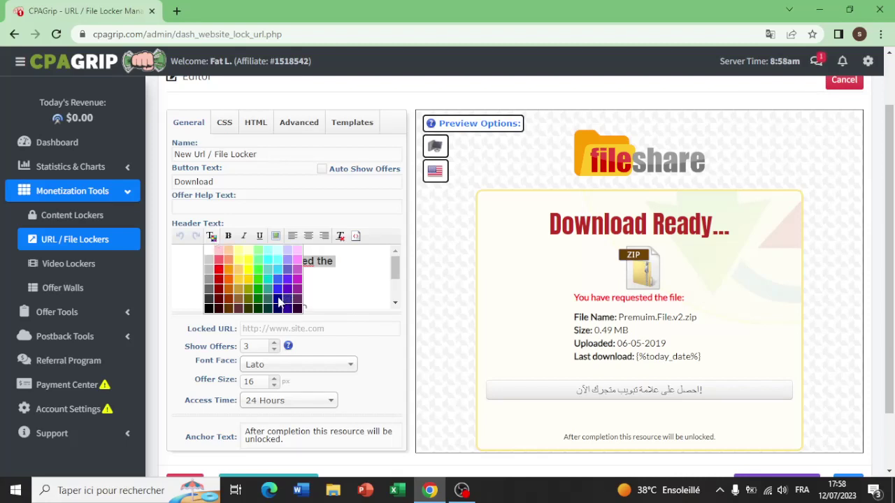
left_click(279, 300)
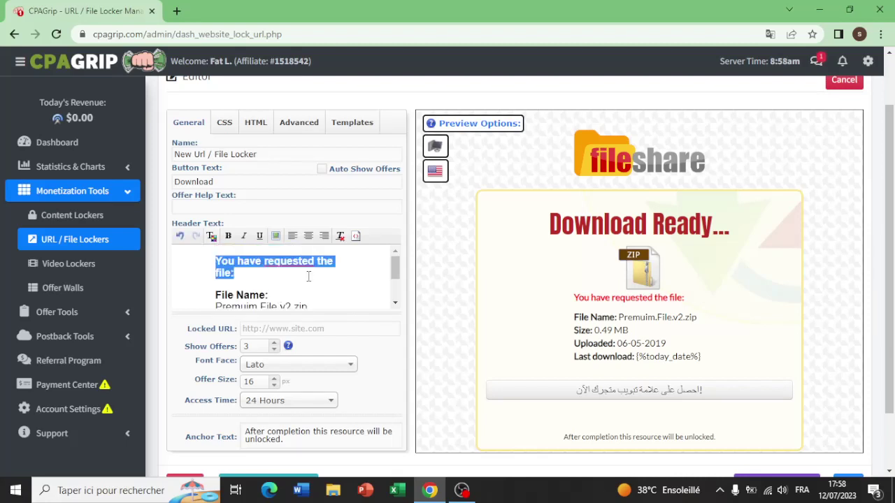
left_click(307, 276)
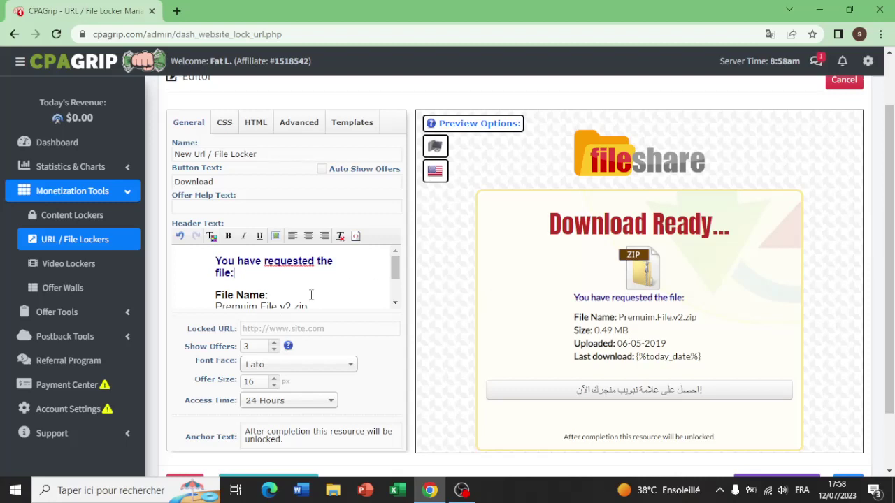
Step: Change the header's file name to 'file n 10', size to 2.65 and upload year to 2023
scroll(312, 294, "down", 1)
scroll(311, 294, "down", 1)
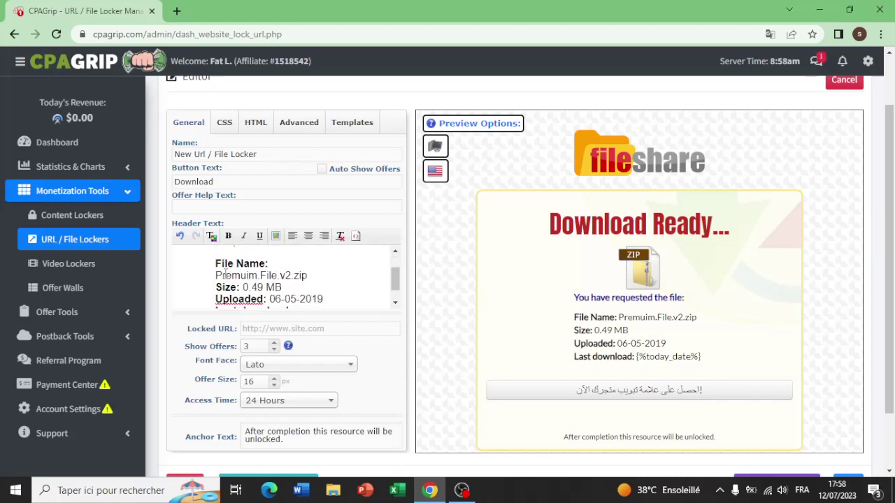
left_click_drag(215, 275, 308, 277)
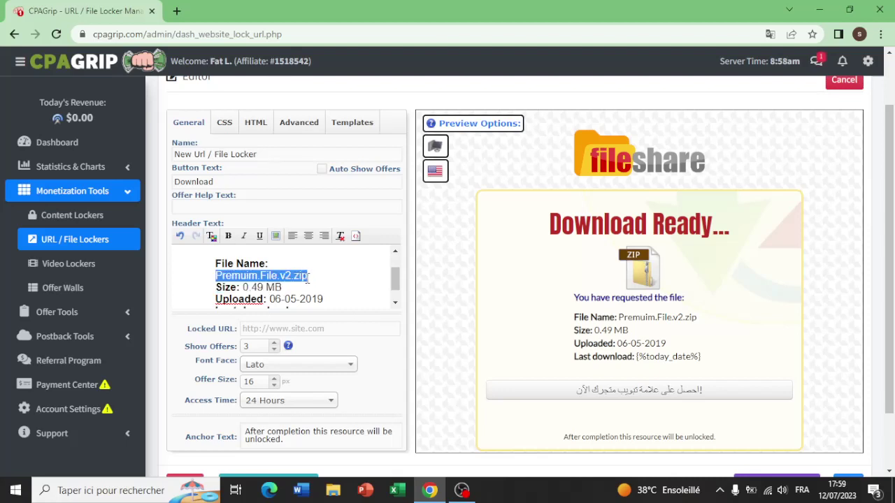
key("BackSpace")
type("file n 10")
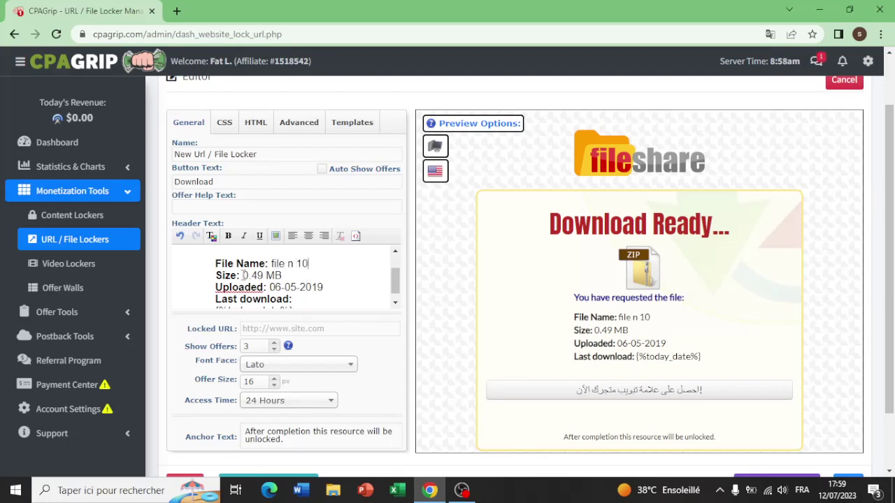
left_click_drag(244, 275, 263, 276)
type("2.65")
scroll(292, 279, "down", 1)
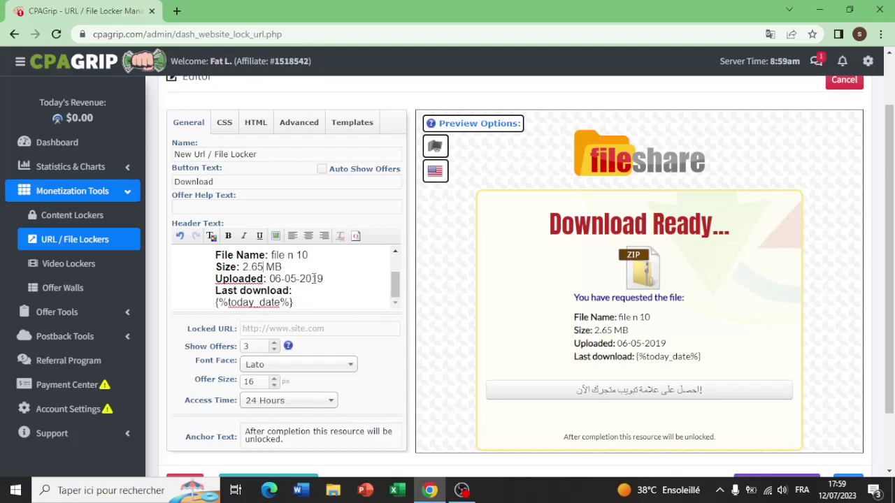
left_click_drag(312, 278, 325, 278)
type("23")
scroll(306, 305, "down", 1)
scroll(306, 305, "down", 1)
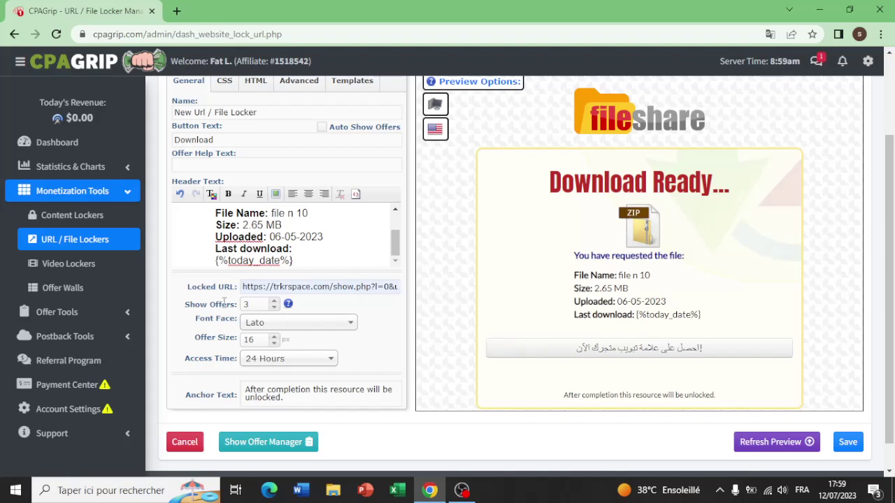
mouse_move(288, 346)
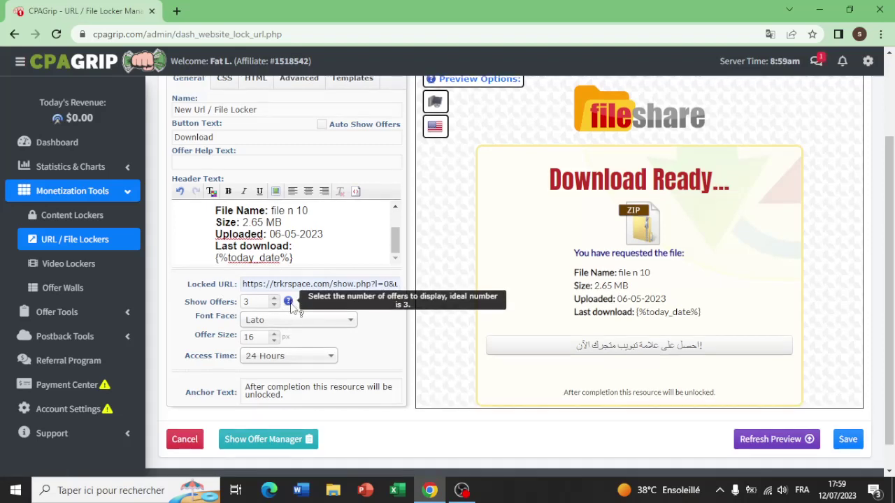
Step: Keep Lato as the file locker's font face and save the locker
scroll(292, 308, "down", 1)
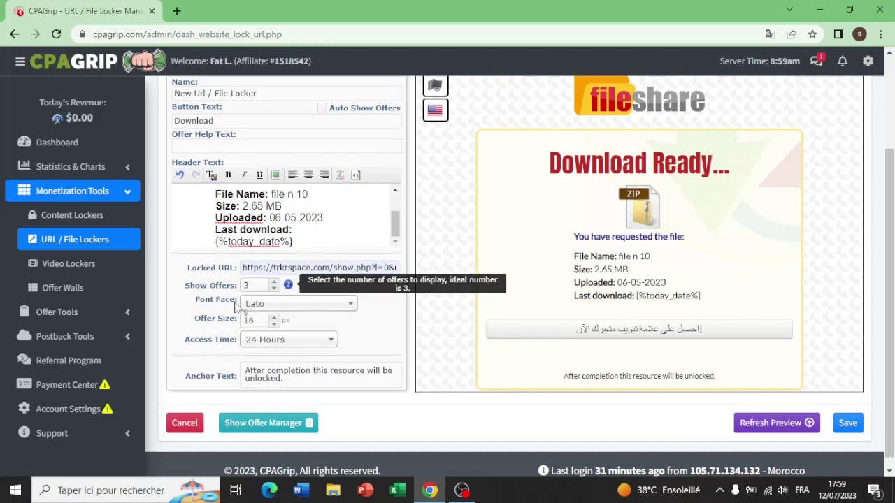
left_click(352, 308)
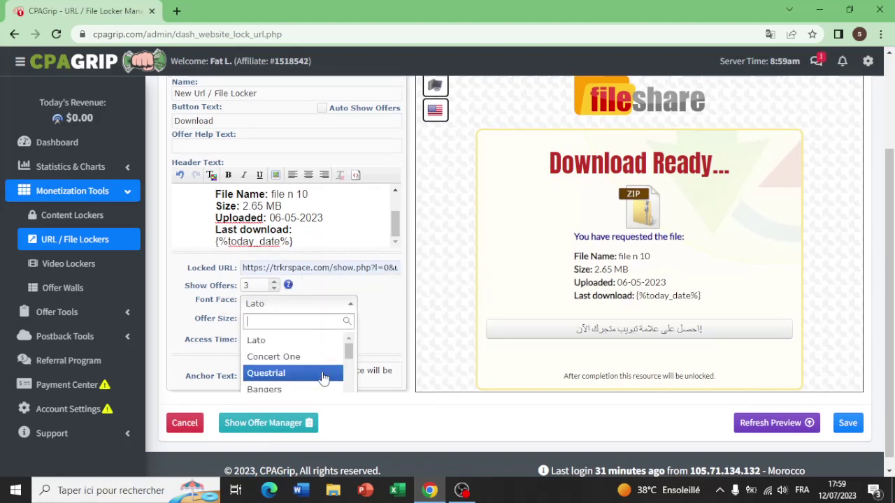
mouse_move(350, 355)
left_mouse_down()
mouse_move(351, 365)
mouse_move(352, 350)
left_mouse_up()
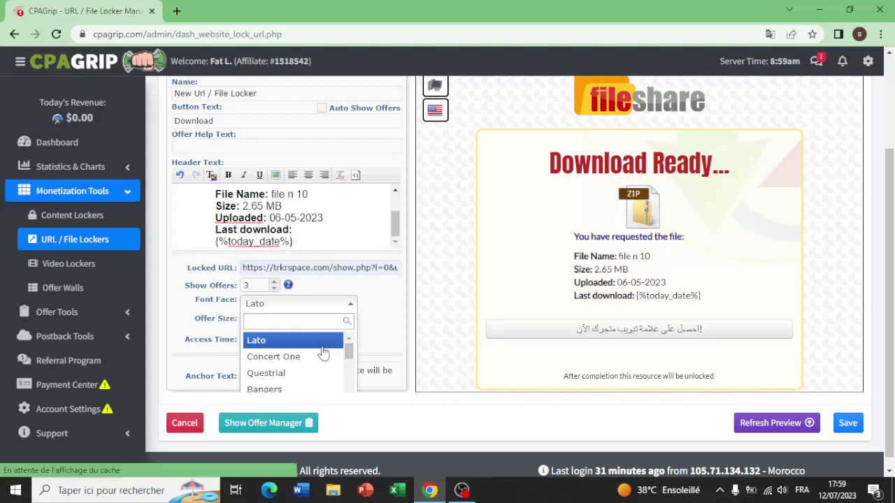
left_click(320, 343)
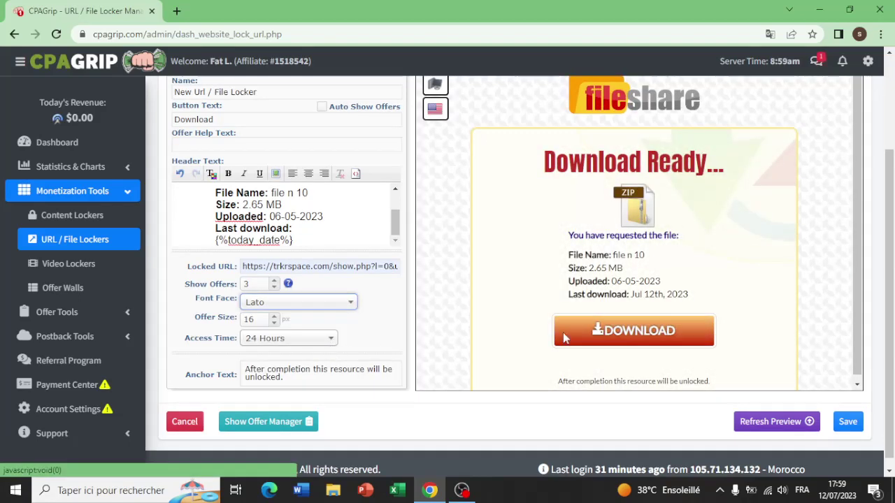
scroll(423, 253, "up", 1)
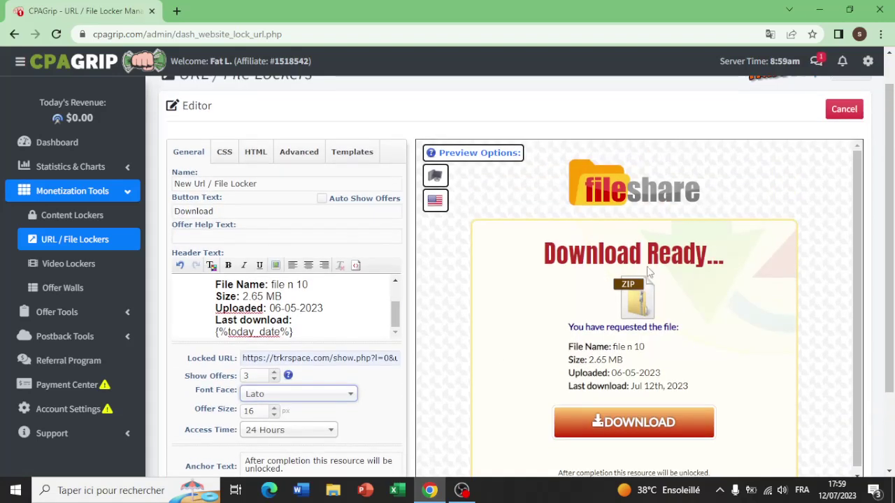
scroll(729, 296, "down", 1)
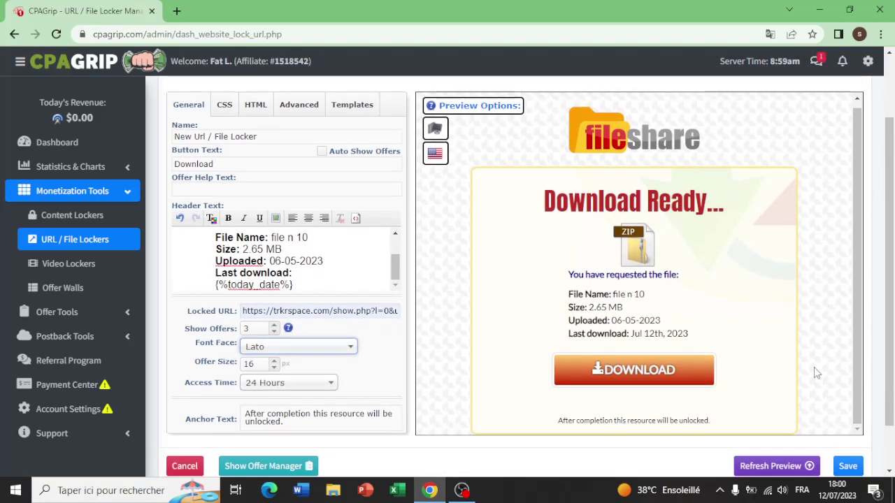
left_click(857, 470)
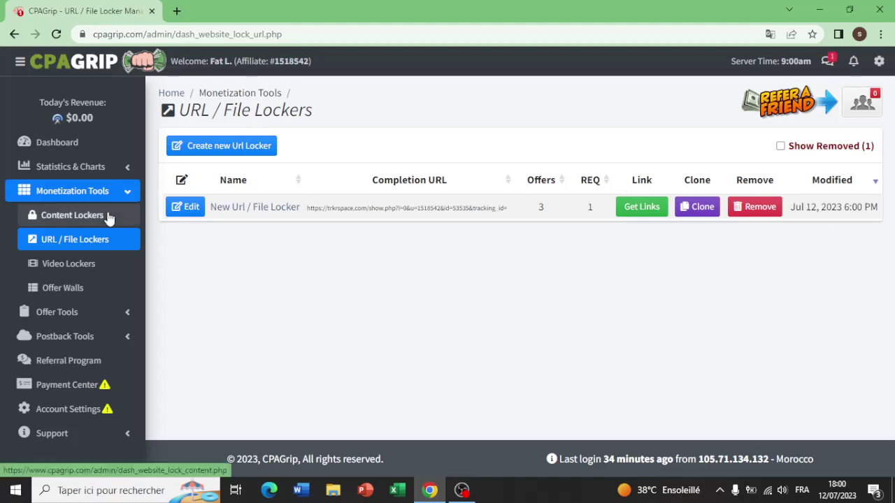
Step: From the Video Lockers page, start a new video locker and tick the Terms of Service agreement
left_click(103, 268)
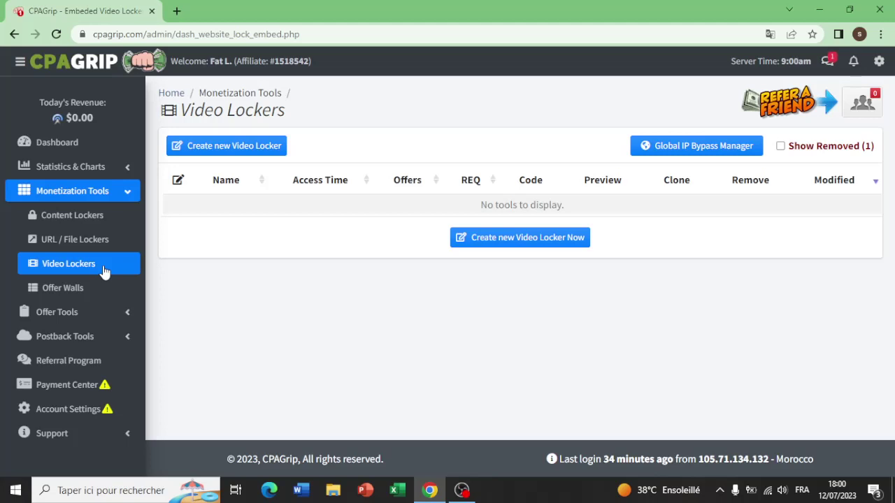
left_click(529, 237)
scroll(297, 257, "down", 1)
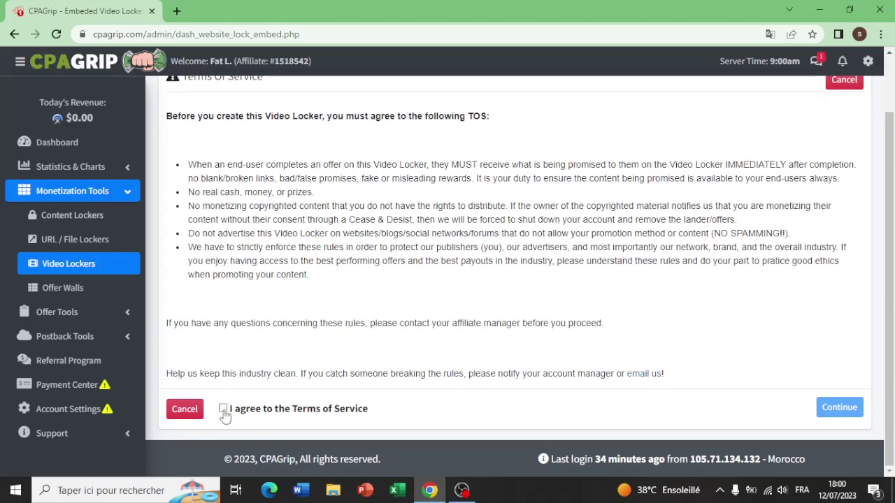
left_click(224, 409)
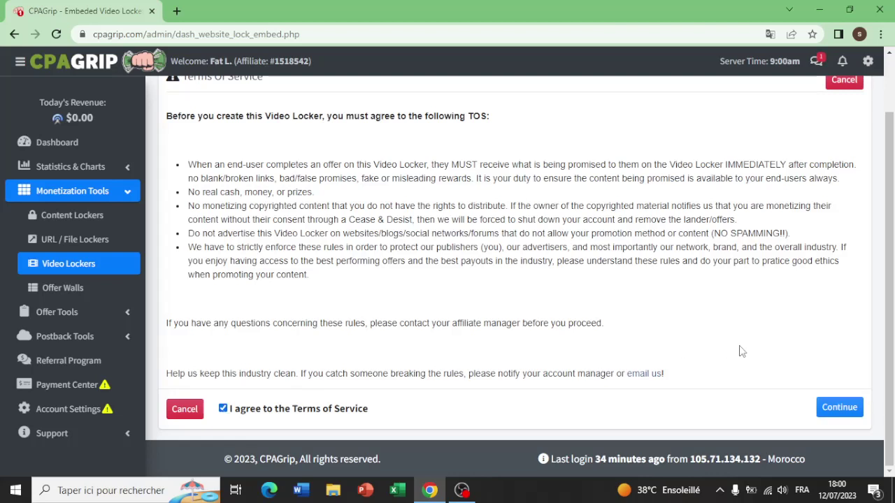
Step: Continue into the video locker editor and set the widget style to Simple
left_click(848, 407)
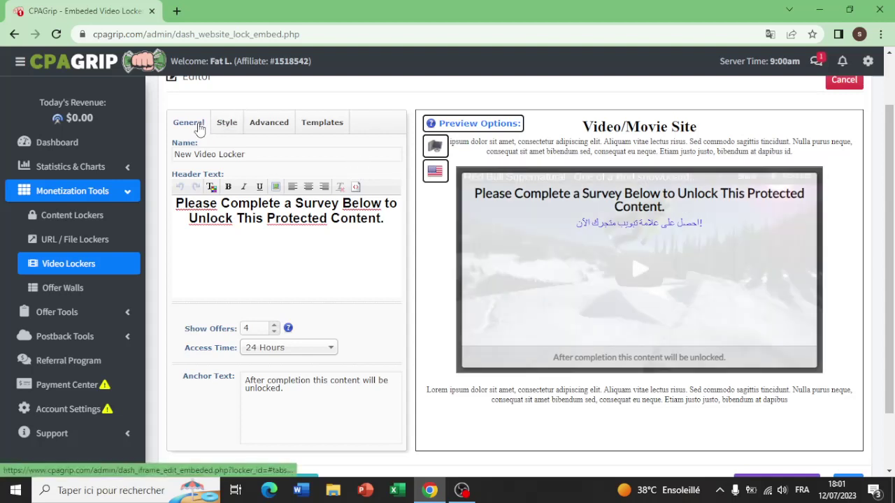
left_click(222, 124)
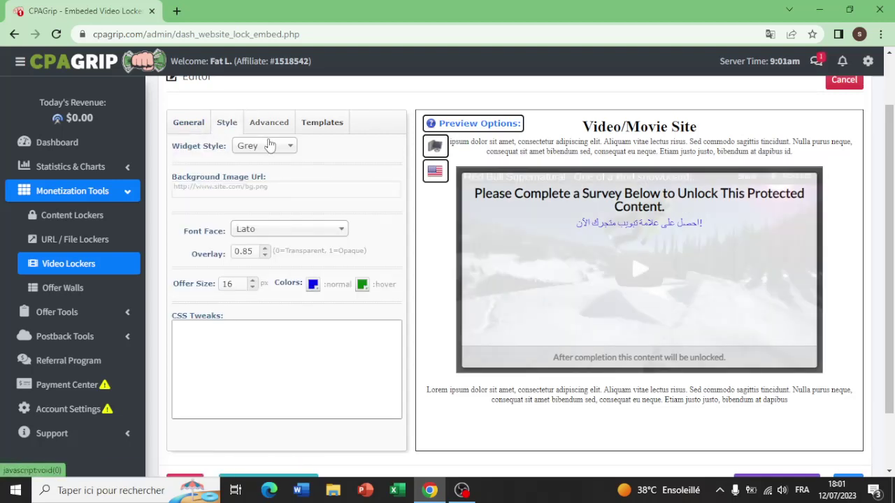
left_click(291, 149)
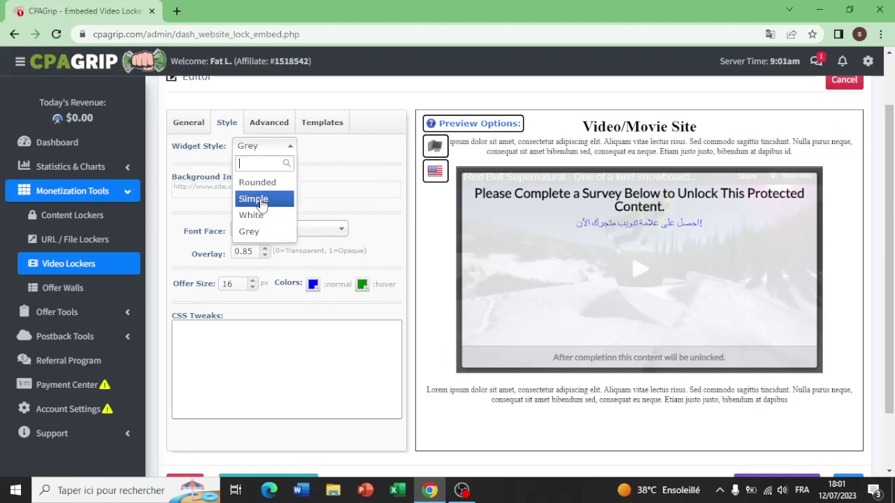
left_click(262, 201)
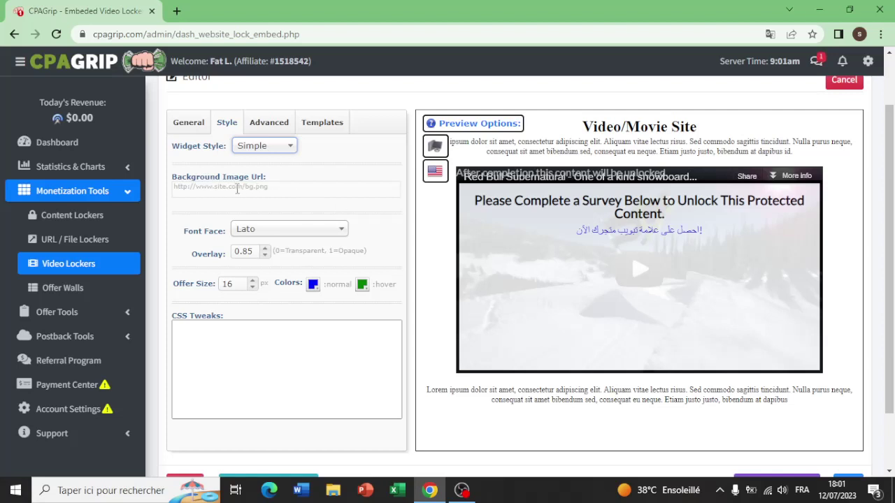
Step: Browse the Advanced settings and the Default, Custom Titlebar and Black Border templates
left_click(238, 189)
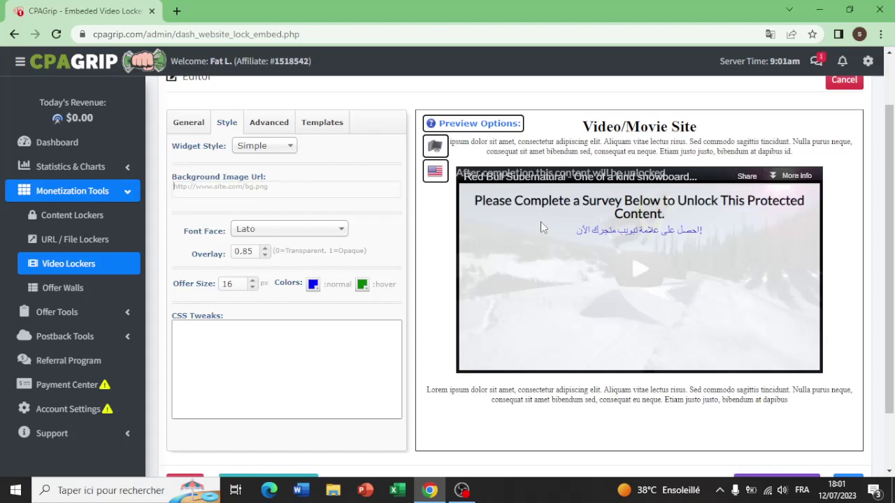
scroll(253, 231, "down", 2)
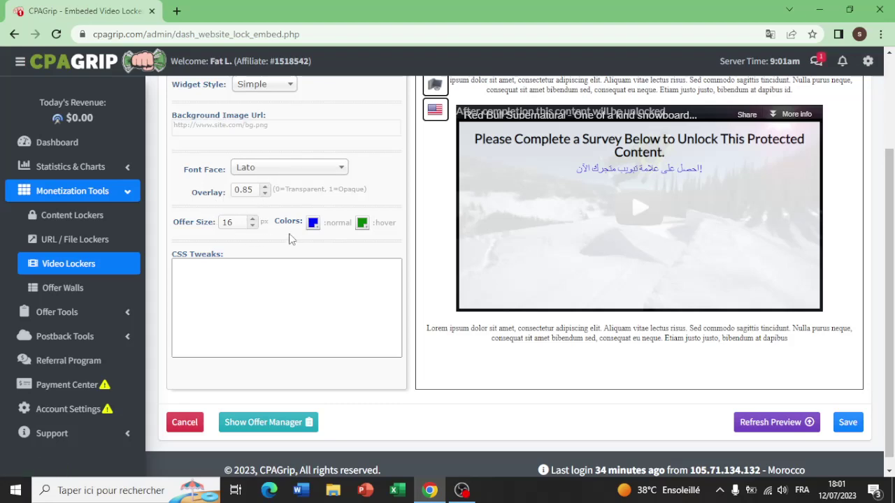
scroll(313, 233, "up", 2)
scroll(313, 232, "up", 1)
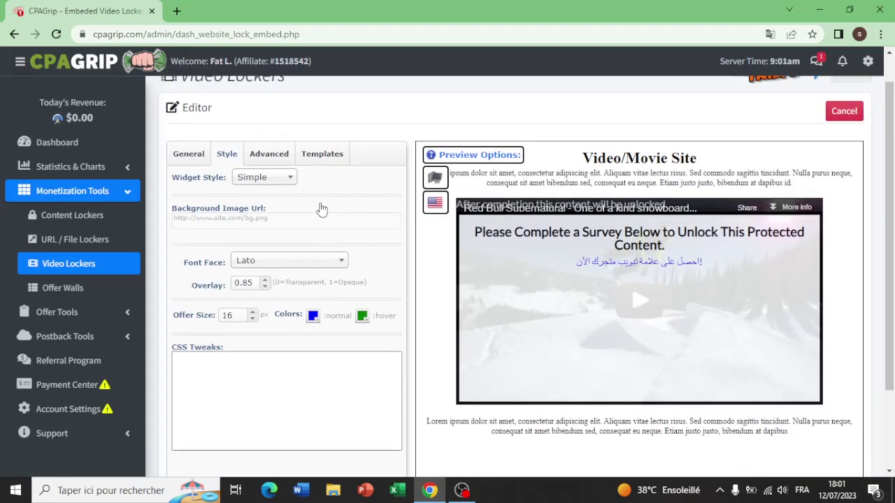
left_click(279, 154)
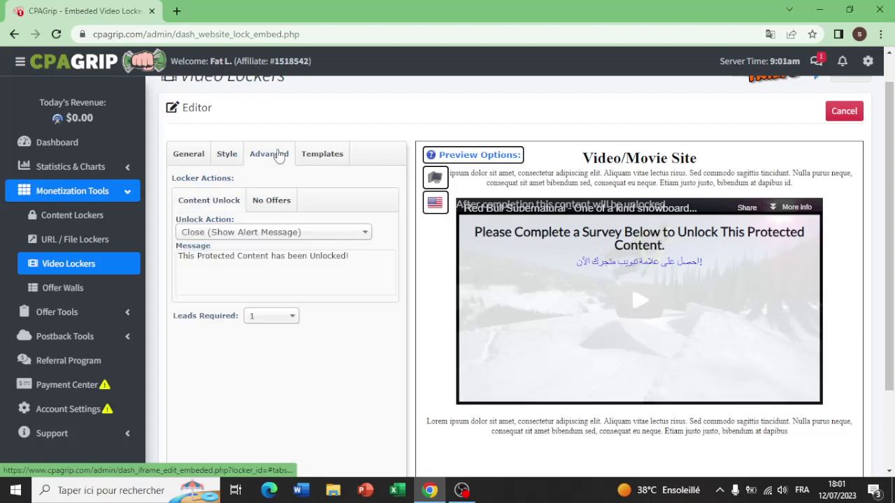
left_click(343, 154)
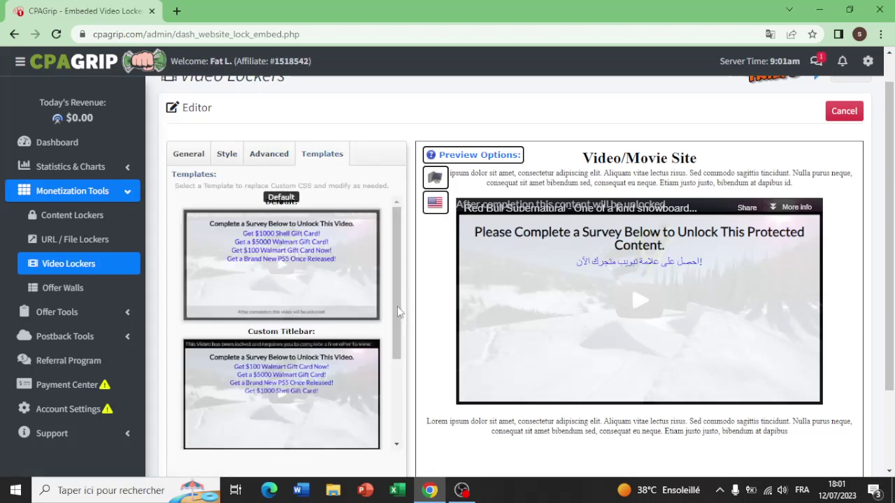
scroll(400, 328, "down", 1)
scroll(395, 353, "down", 1)
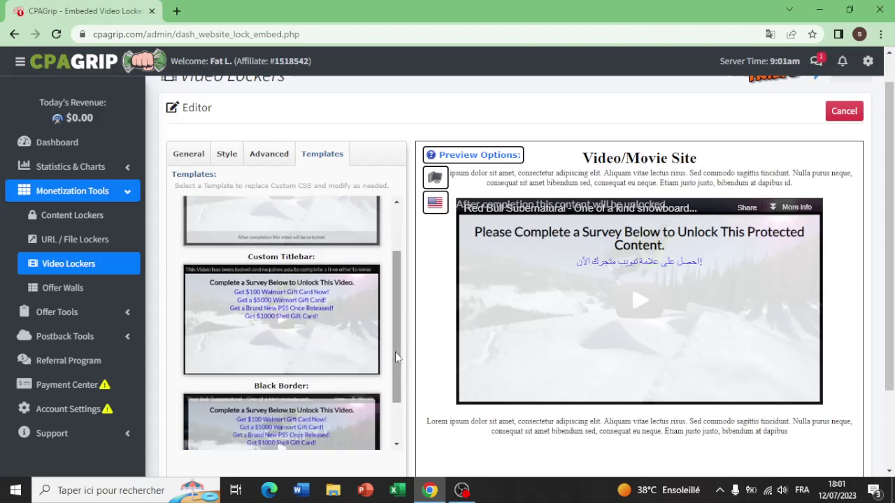
scroll(393, 367, "down", 1)
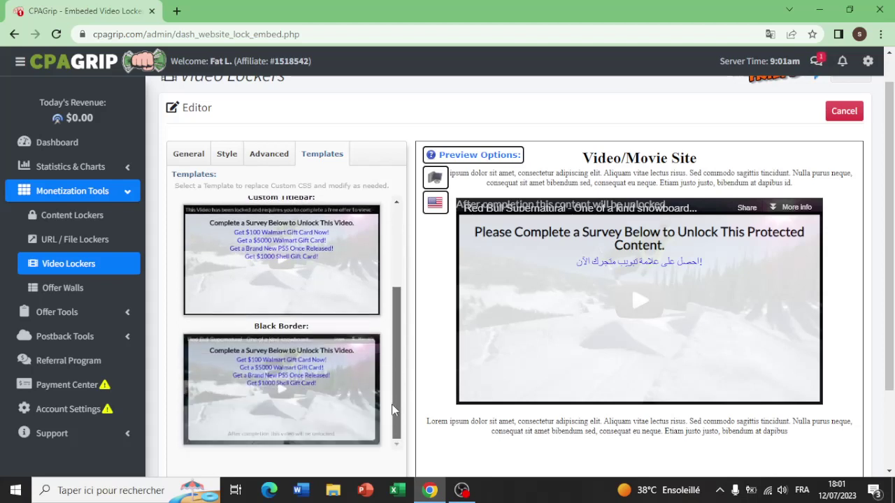
Step: Rename the video locker to 'video 2' in the General settings
left_click(200, 154)
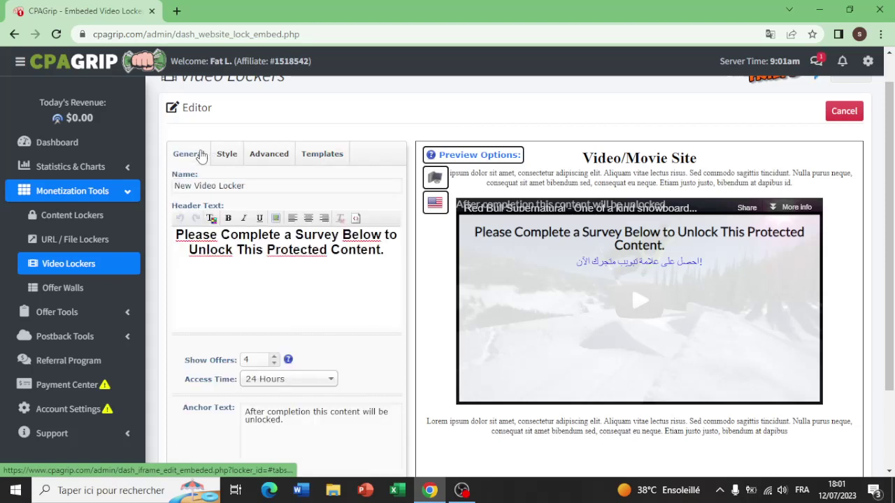
left_click(248, 186)
key("BackSpace")
key("BackSpace")
key("BackSpace")
key("BackSpace")
key("BackSpace")
key("BackSpace")
key("BackSpace")
key("BackSpace")
type("vide")
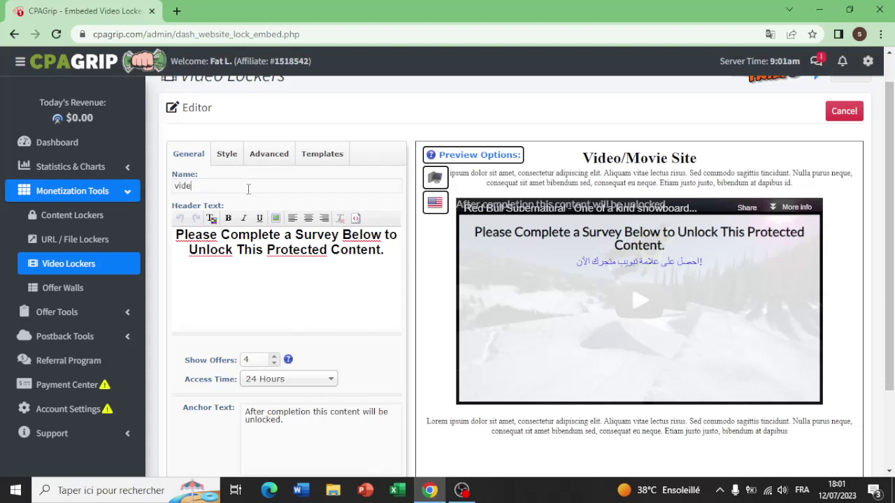
type("o 2")
Step: Set Show Offers to 3 and save the video locker
scroll(251, 190, "down", 1)
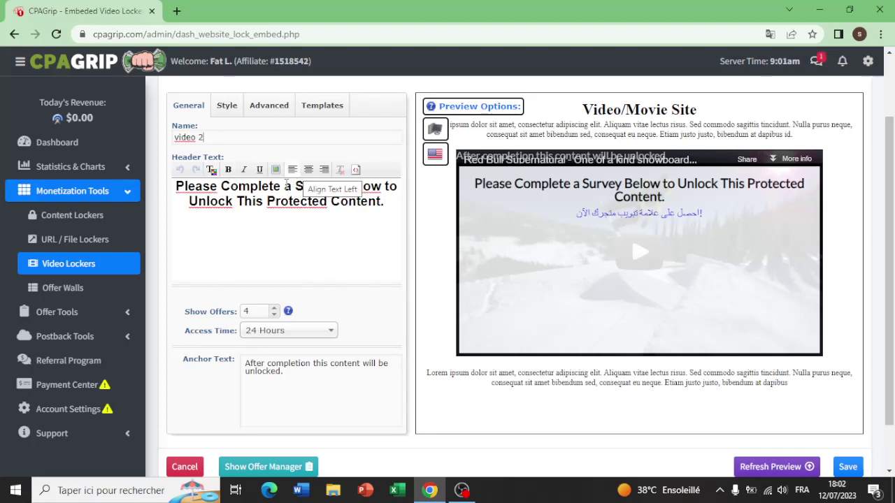
scroll(270, 201, "down", 1)
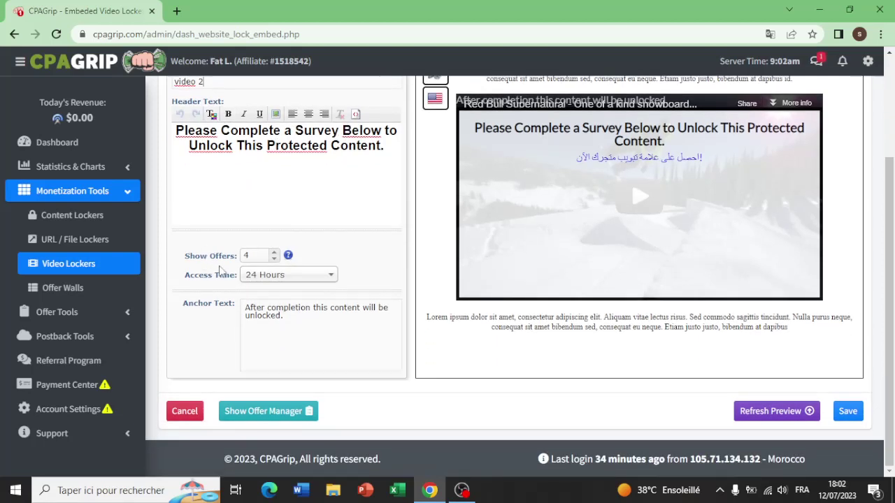
mouse_move(288, 310)
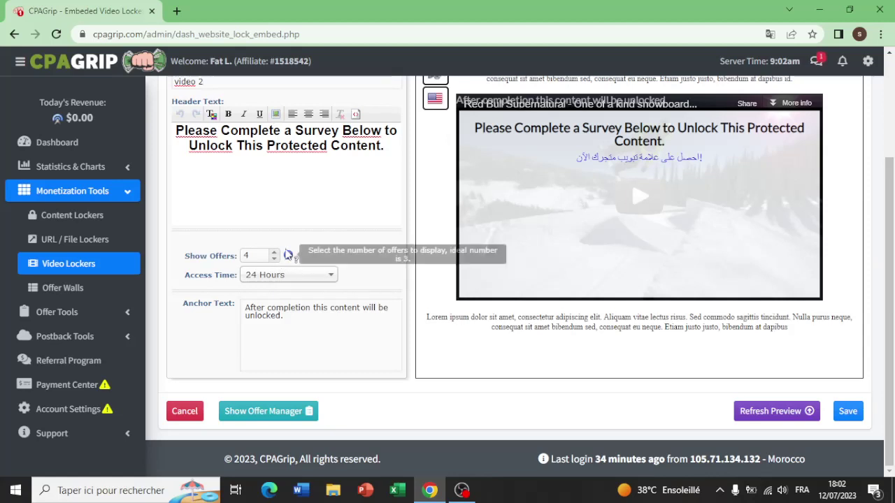
left_click(271, 259)
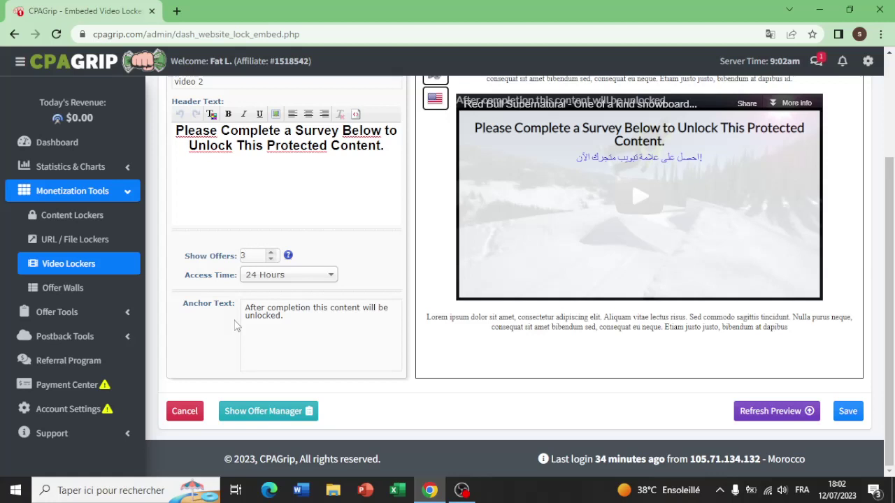
left_click(849, 412)
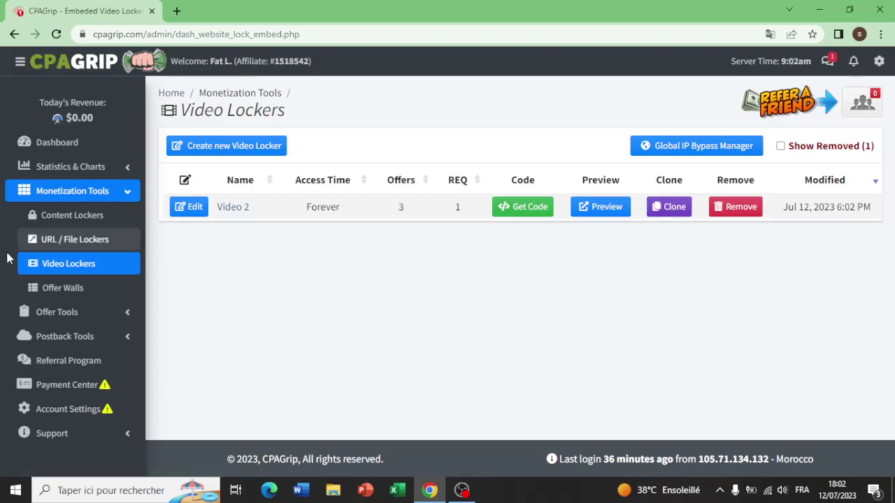
Step: Create a new offer wall from Offer Walls, accept its Terms of Service, and reach the editor
left_click(46, 292)
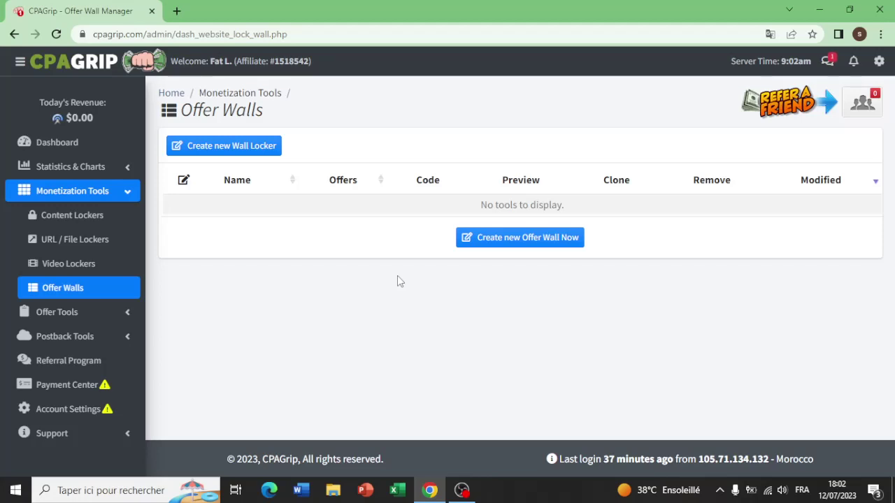
left_click(479, 241)
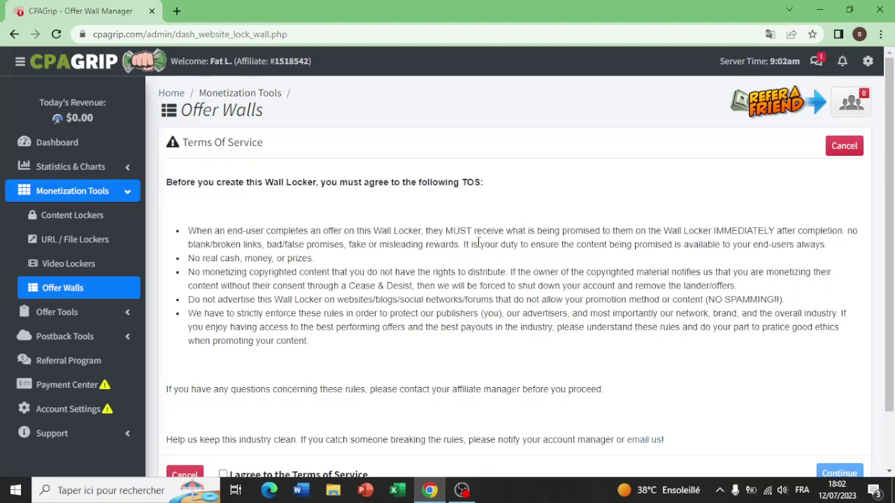
scroll(357, 290, "down", 1)
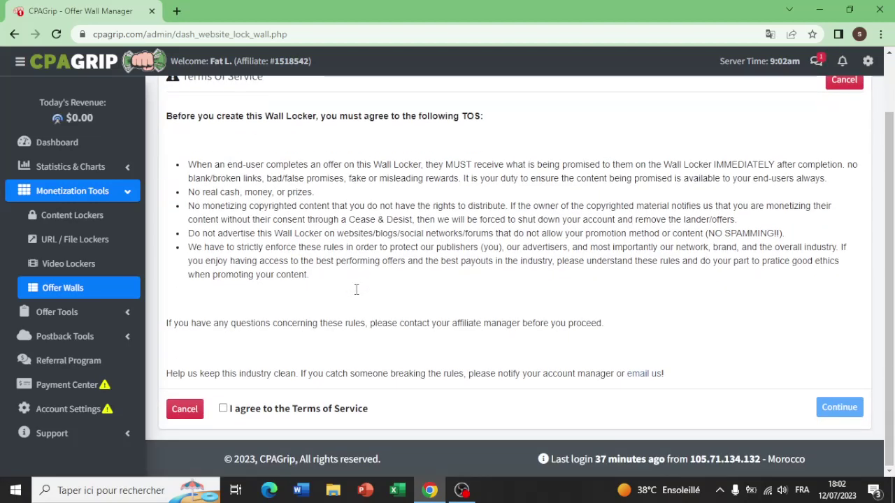
left_click(223, 409)
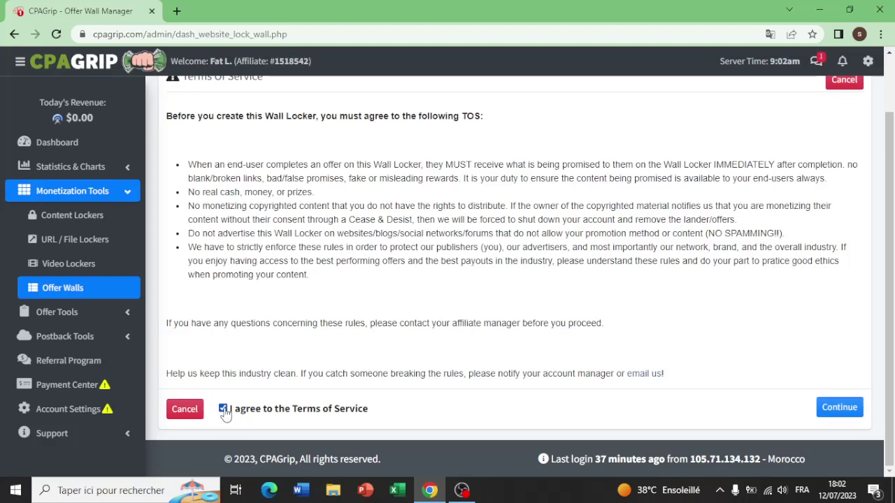
left_click(839, 408)
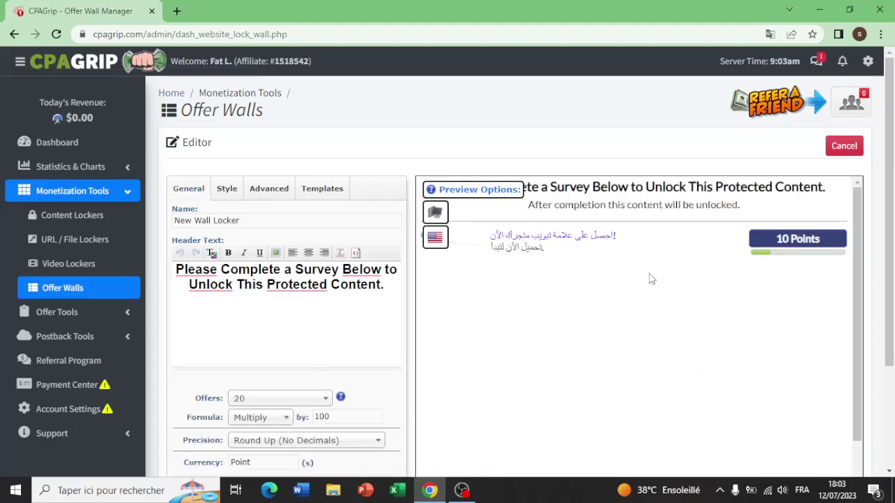
Step: Glance at the Style and Advanced settings, then apply the Dark Wall template
scroll(329, 158, "down", 1)
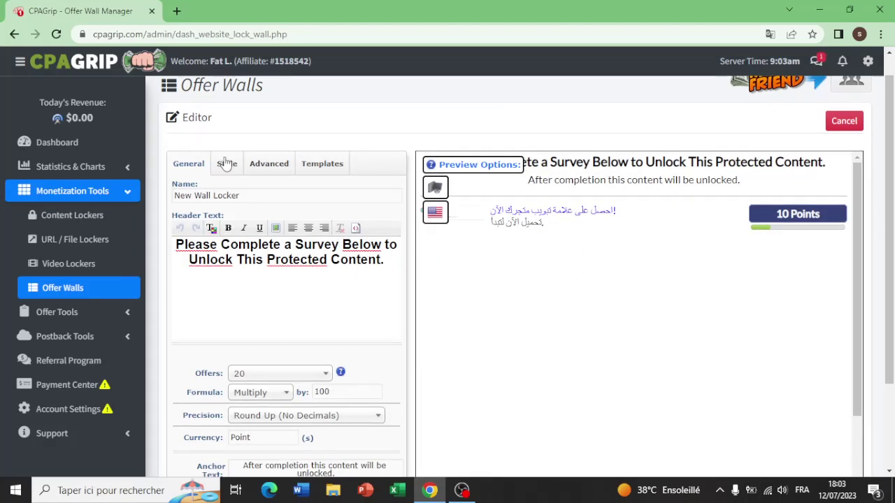
left_click(228, 165)
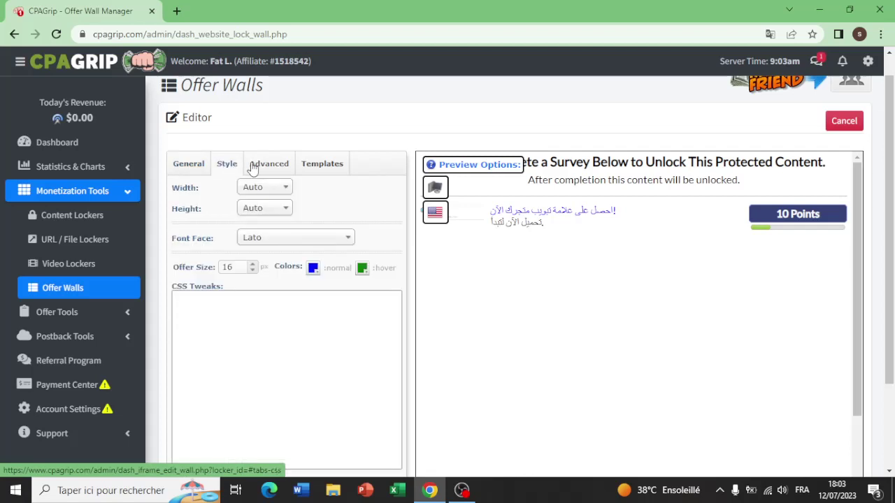
left_click(253, 168)
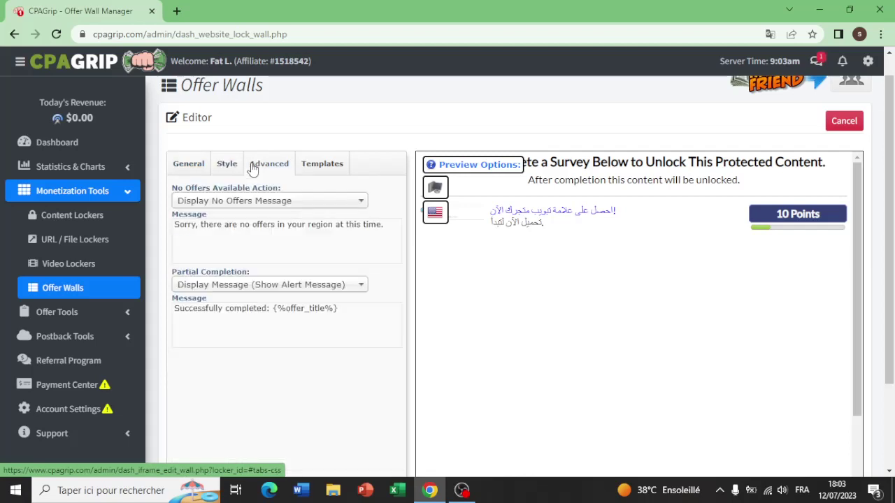
left_click(312, 168)
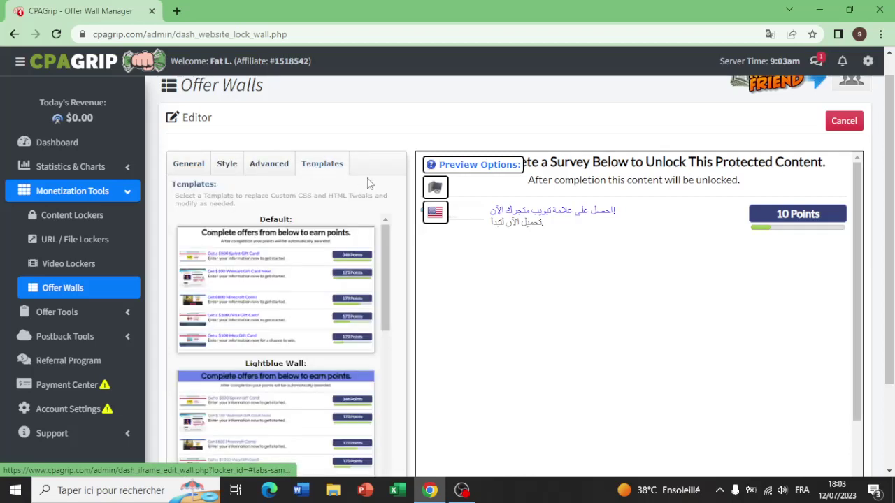
scroll(371, 183, "down", 2)
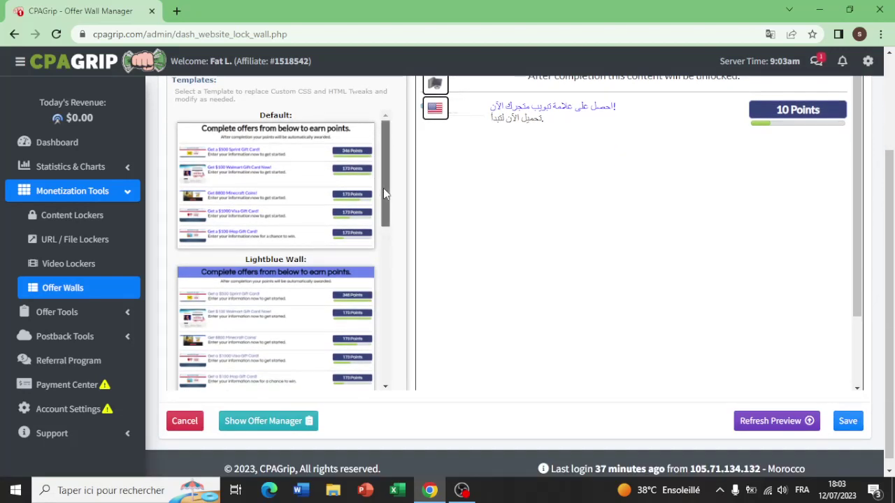
left_click_drag(383, 189, 390, 289)
left_click(358, 269)
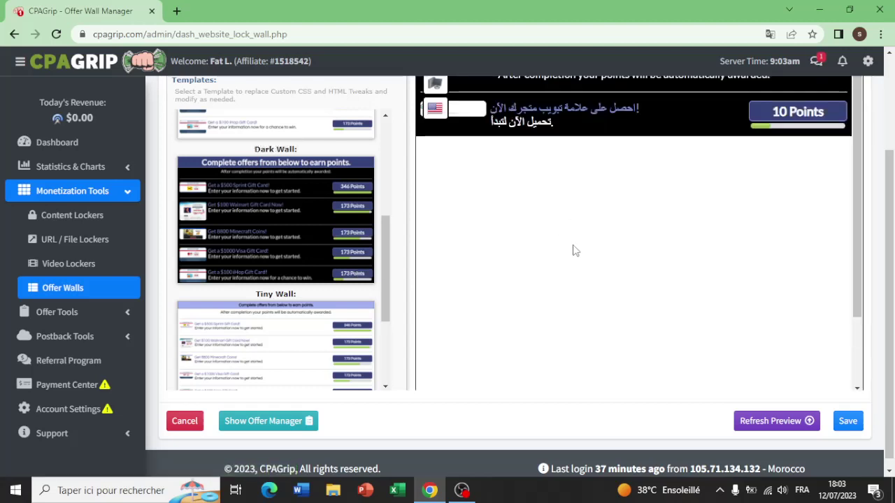
left_click_drag(384, 257, 383, 139)
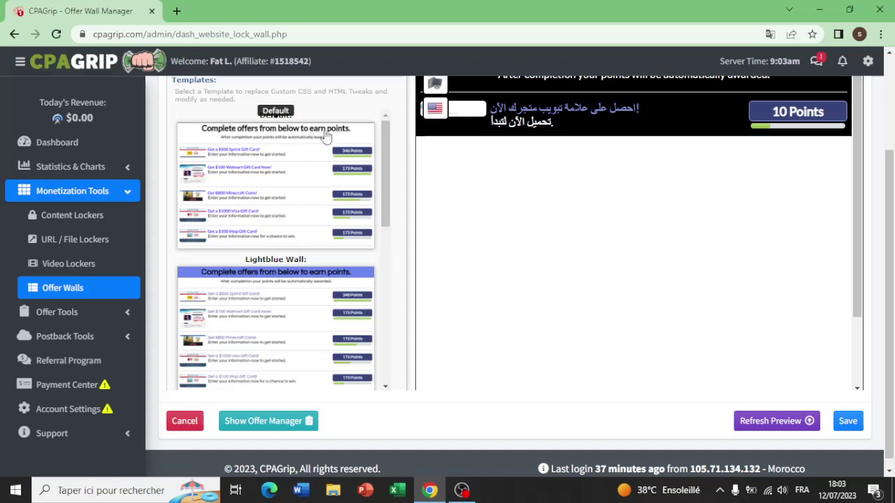
scroll(388, 158, "up", 2)
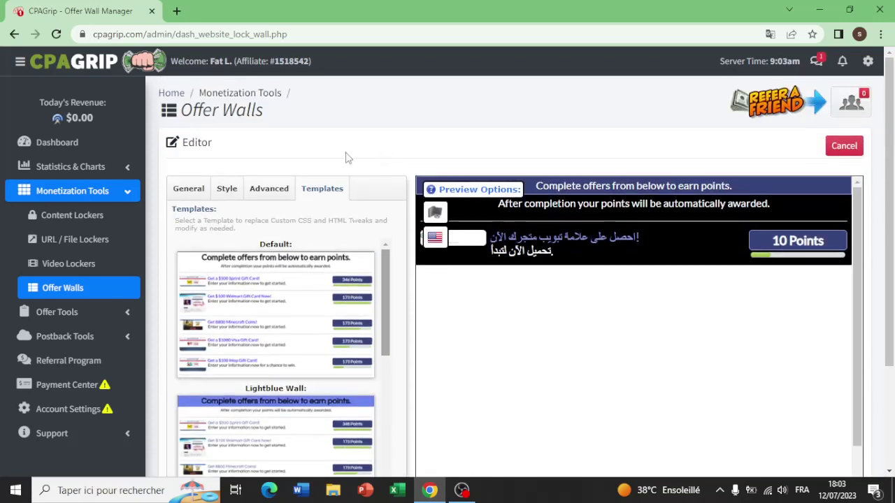
Step: Review the wall locker's General settings (10 offers, Point currency) and save it
left_click(228, 187)
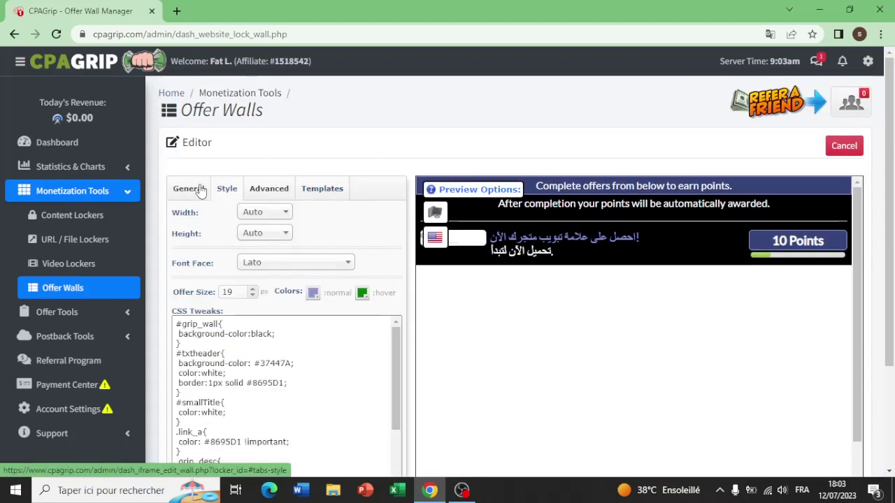
left_click(198, 189)
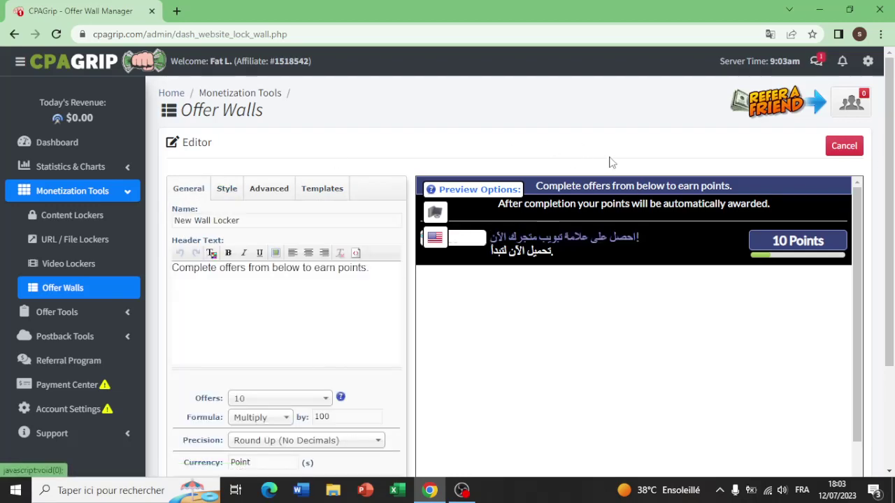
scroll(260, 89, "down", 1)
scroll(259, 90, "down", 1)
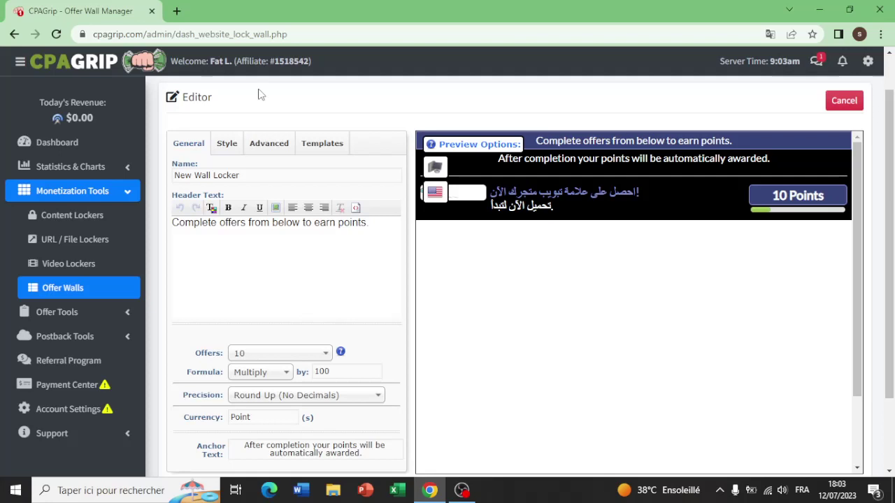
scroll(261, 225, "down", 1)
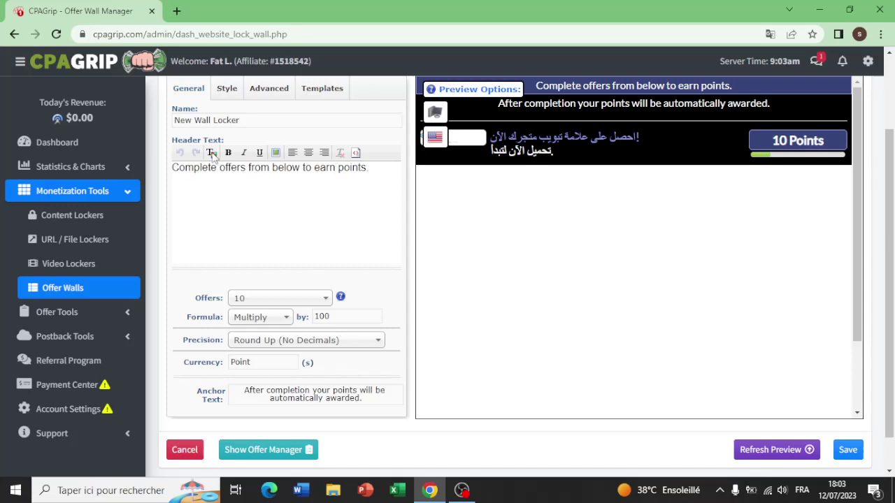
scroll(258, 187, "down", 1)
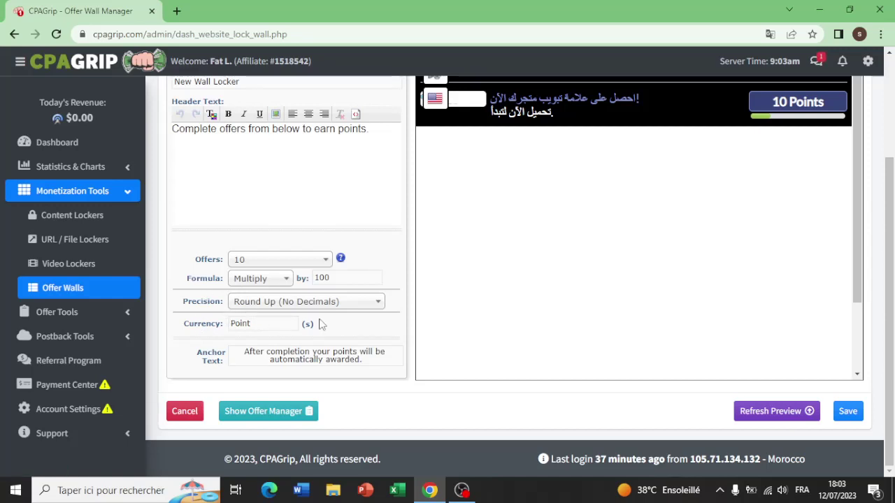
left_click(848, 411)
left_click(849, 411)
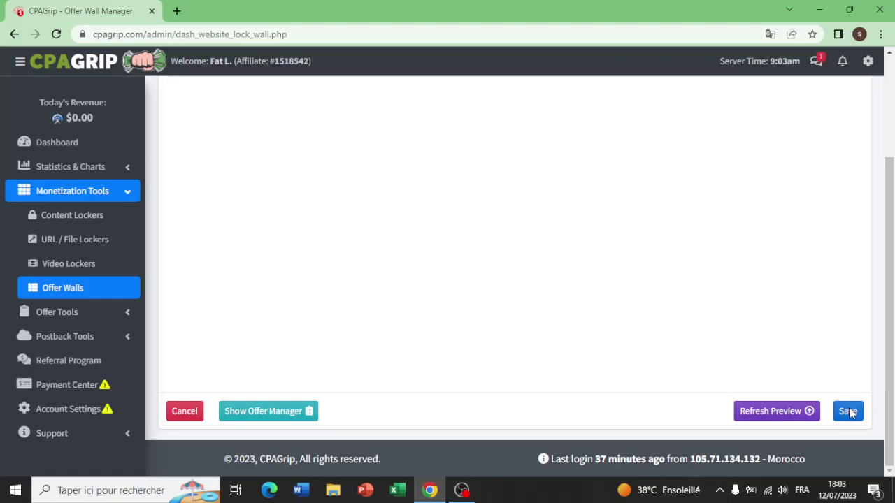